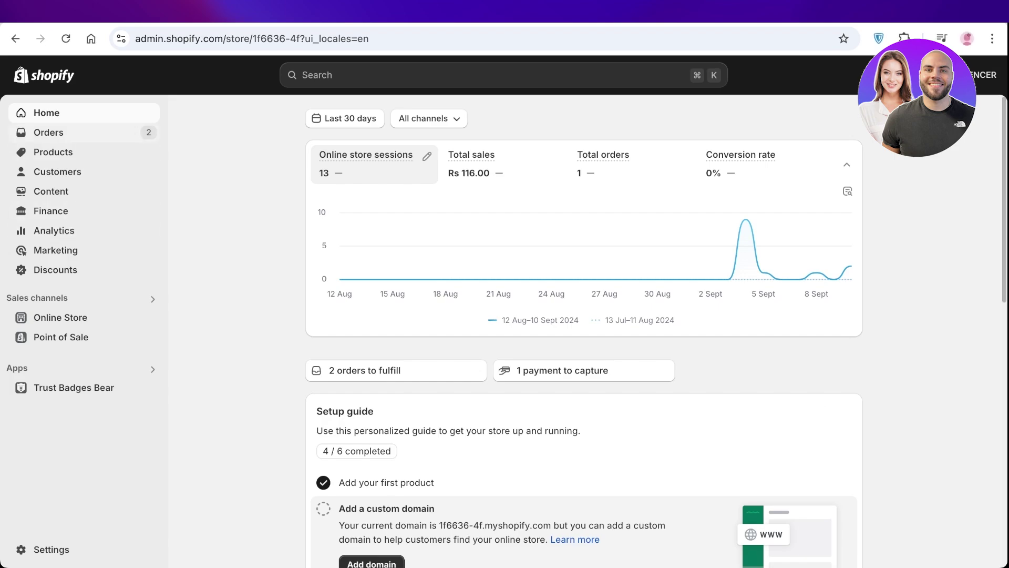
Preview the Mustard Pants product page on the online store from the product list and look over its layout
left_click(53, 152)
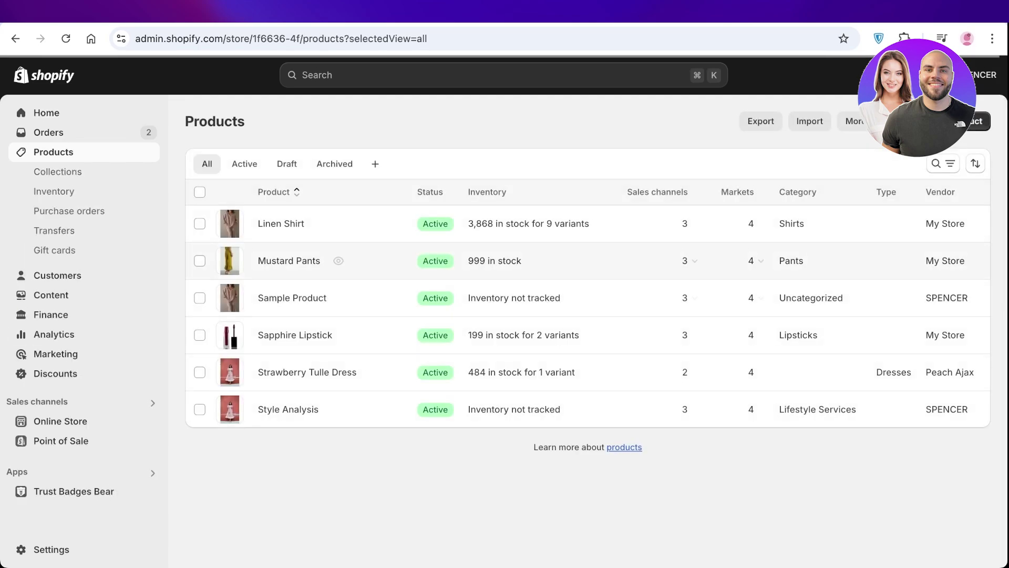
left_click(323, 224)
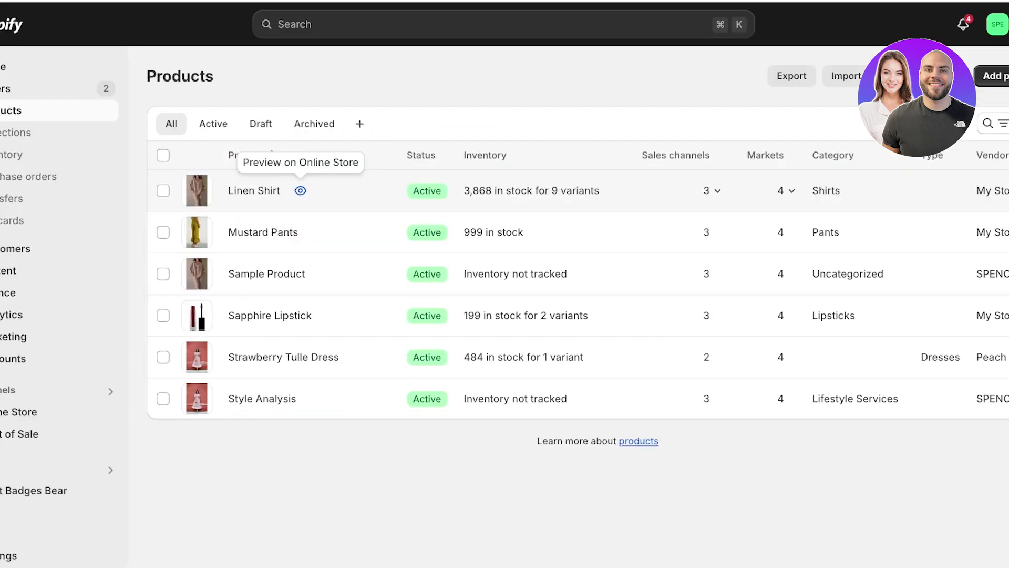
left_click(319, 231)
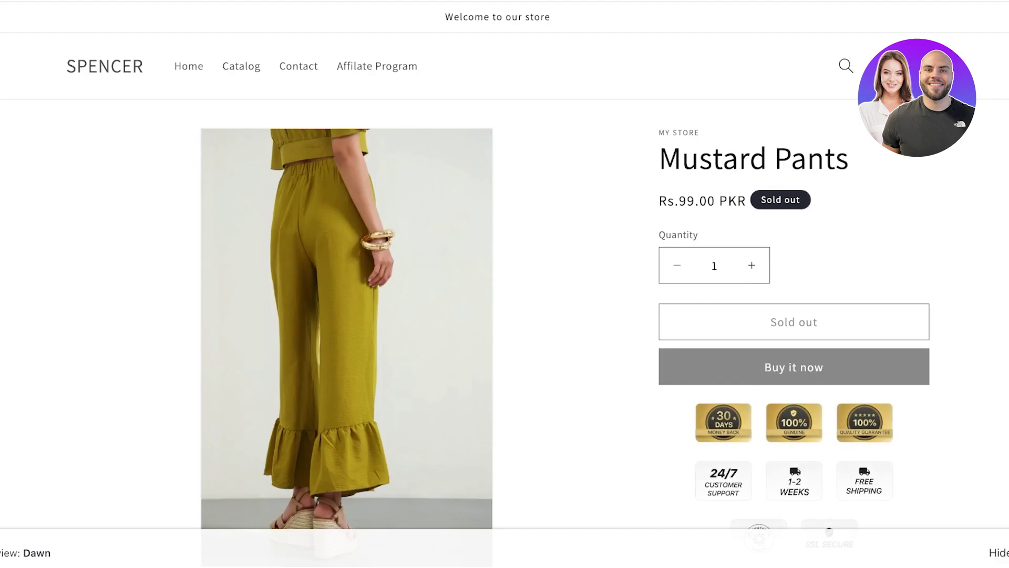
scroll(505, 284, "down", 2)
scroll(505, 284, "down", 1)
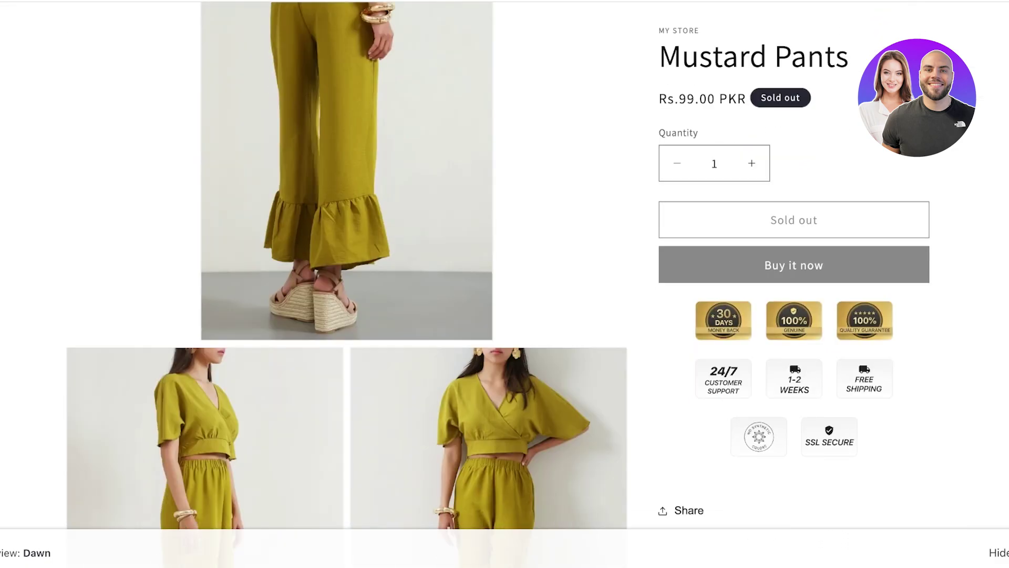
key("super+w")
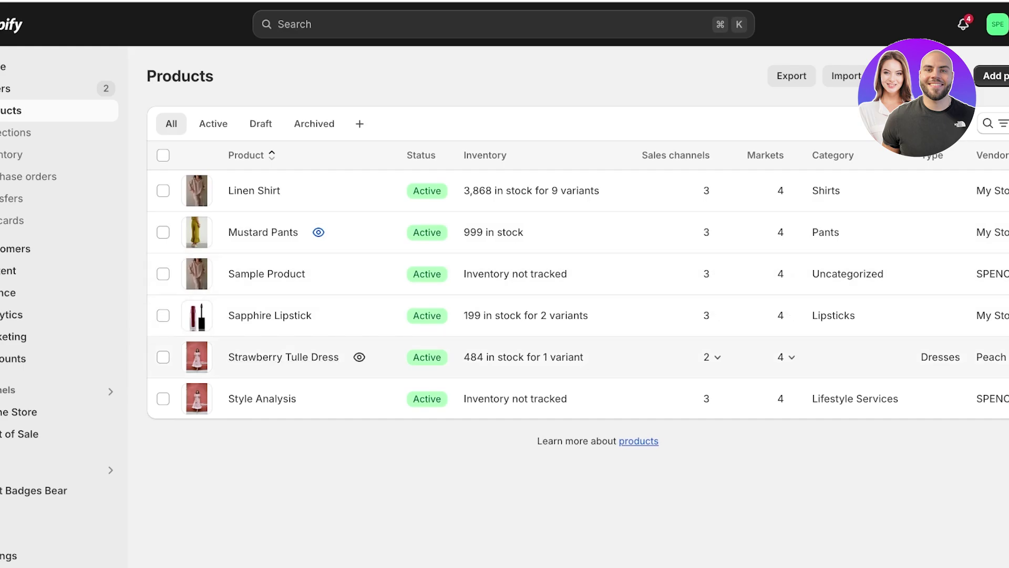
Preview the Strawberry Tulle Dress product page on the online store and look through its layout, trust badges and description
left_click(359, 357)
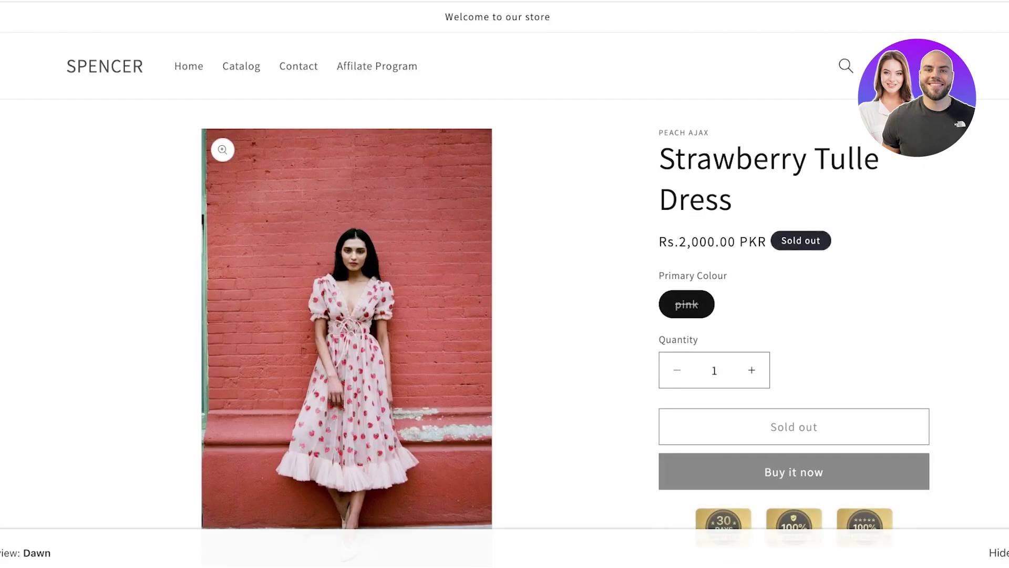
scroll(504, 283, "down", 7)
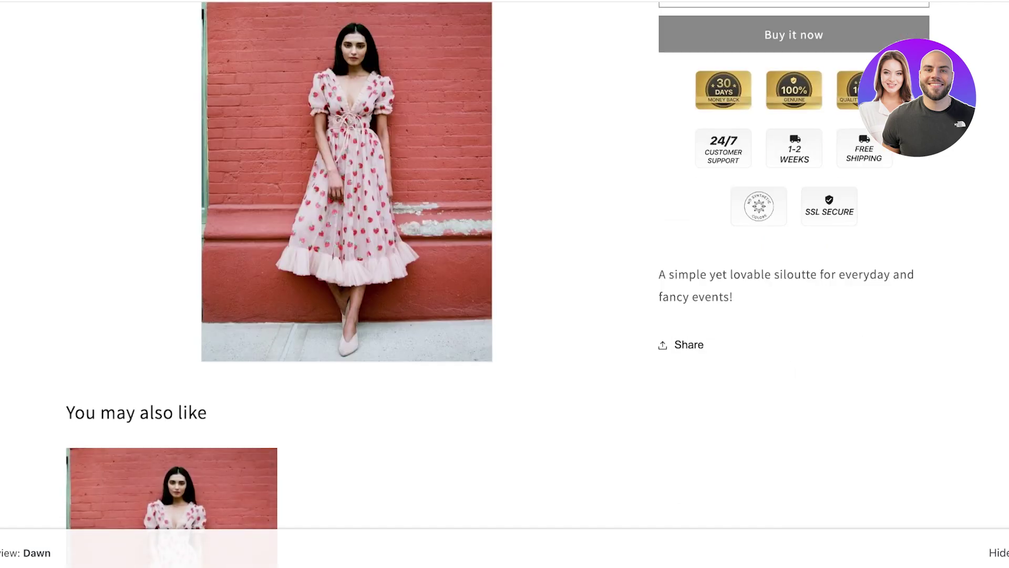
scroll(505, 283, "up", 7)
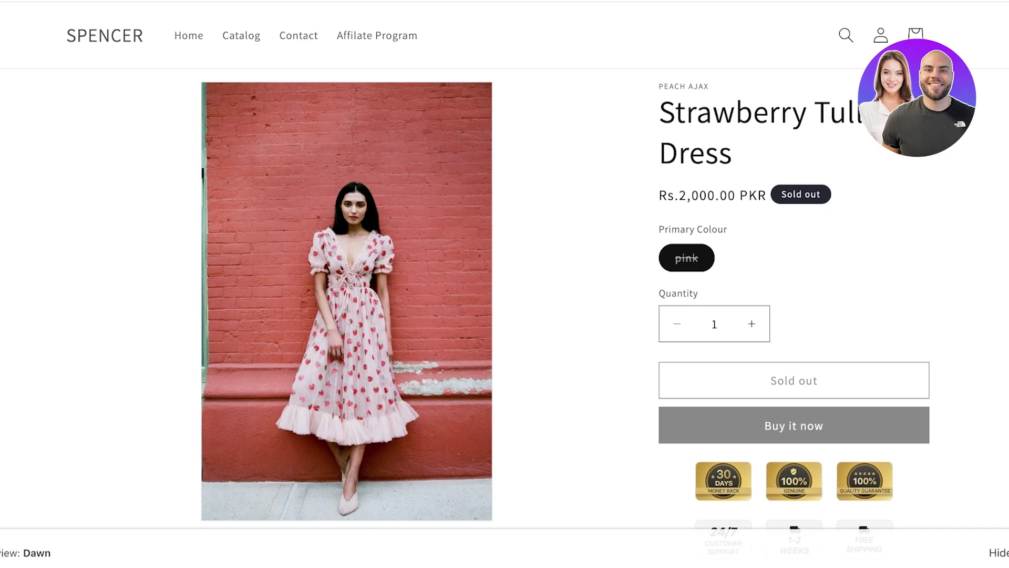
scroll(504, 294, "down", 1)
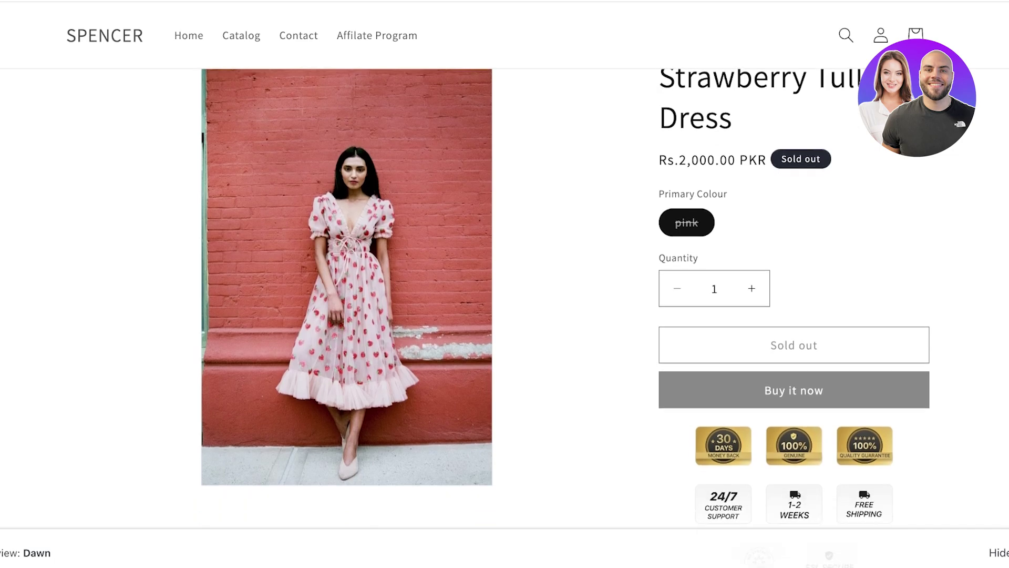
scroll(505, 283, "down", 3)
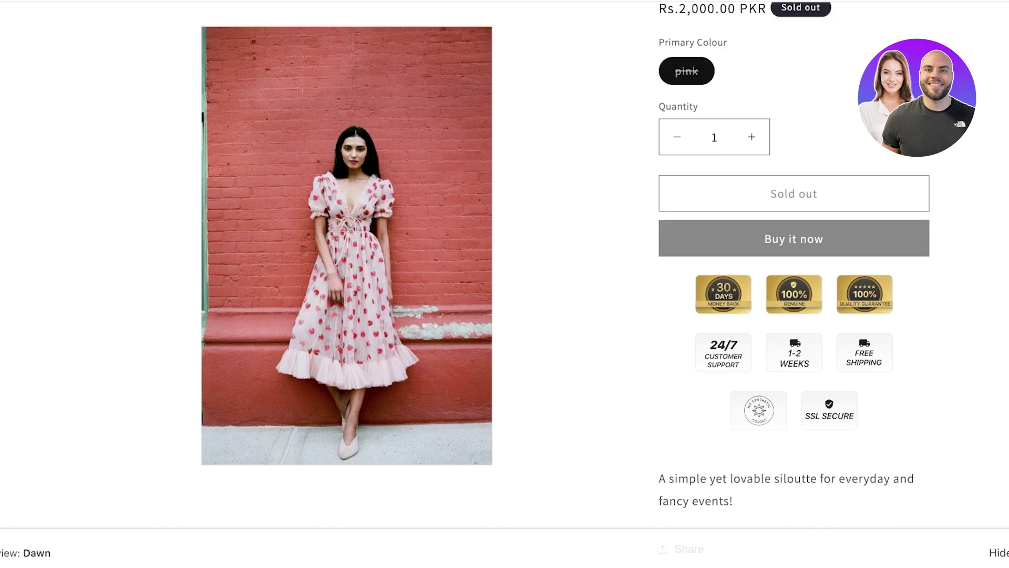
scroll(794, 283, "up", 1)
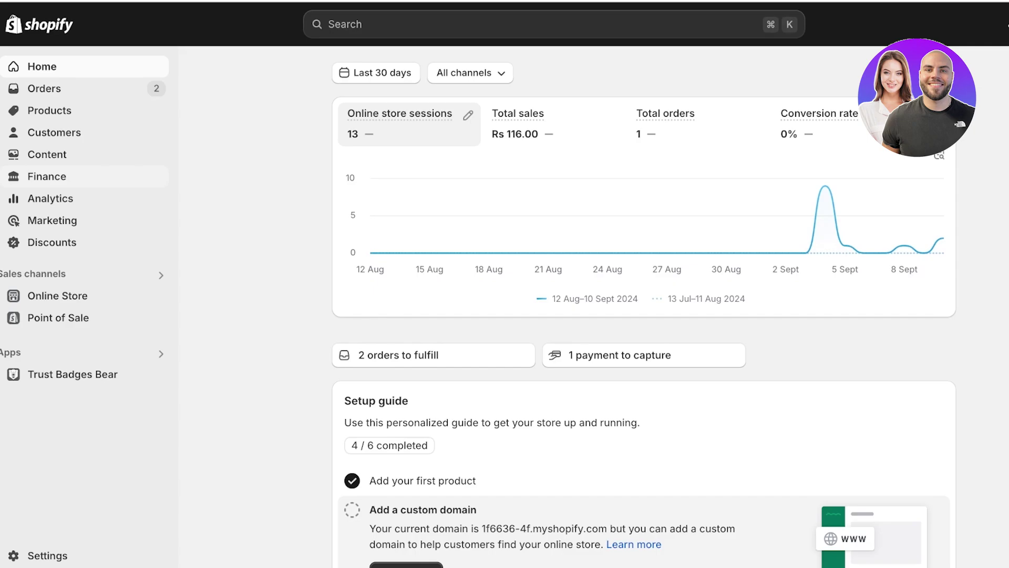
Search the Shopify App Store for "gem pages" and install the GemPages Landing Page Builder app on the store
left_click(48, 556)
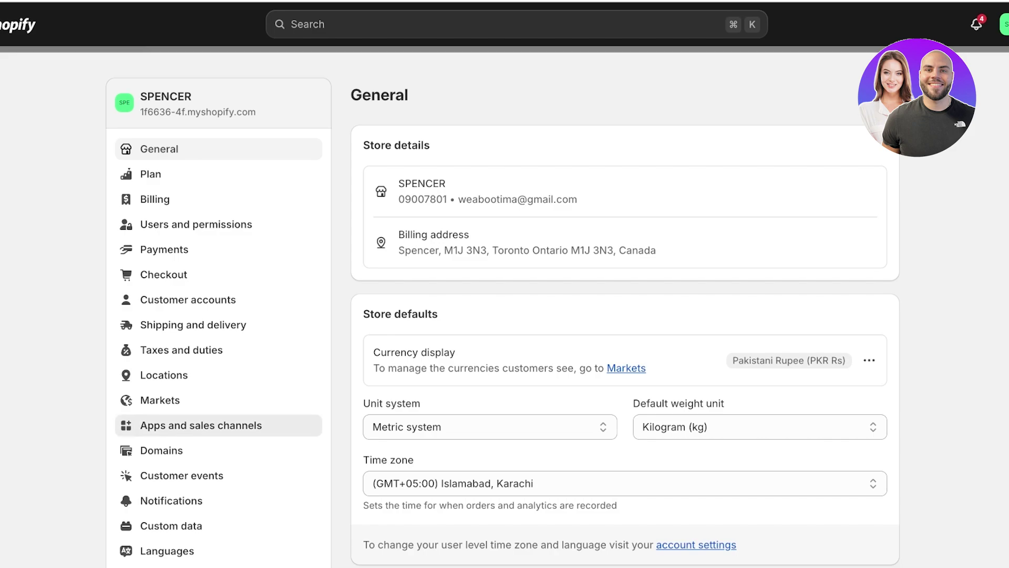
left_click(201, 426)
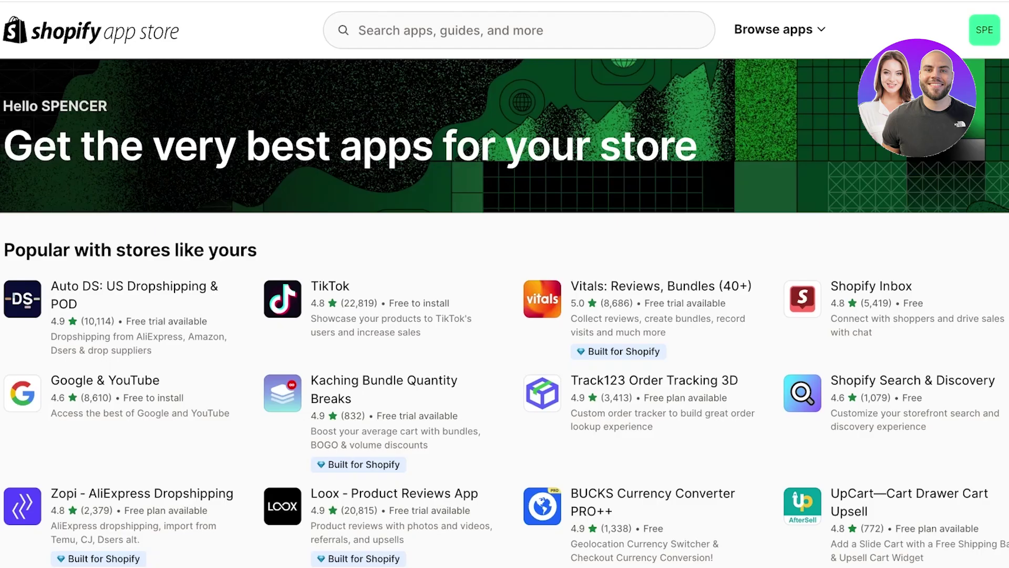
left_click(451, 30)
type("gem pages")
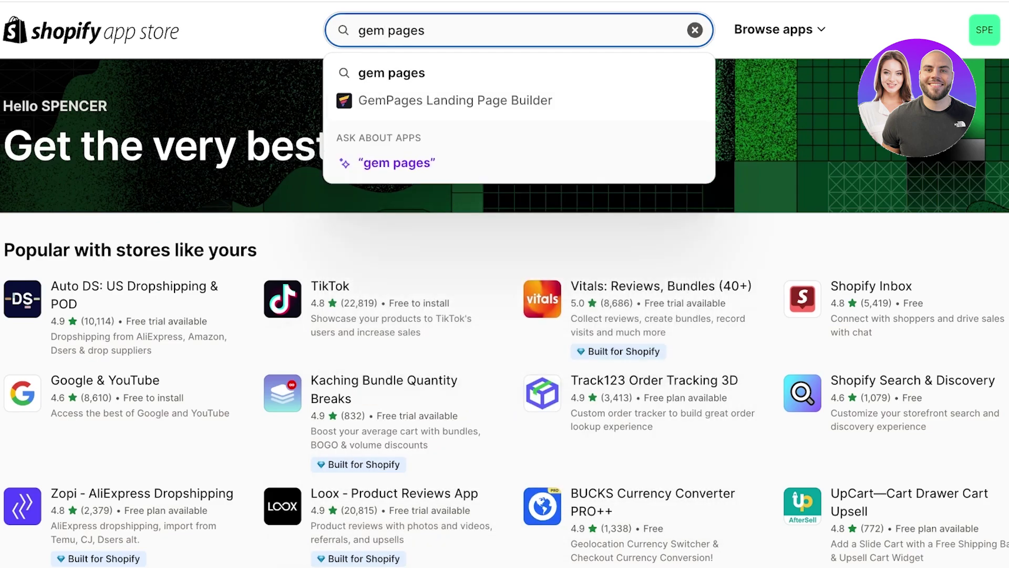
key("Return")
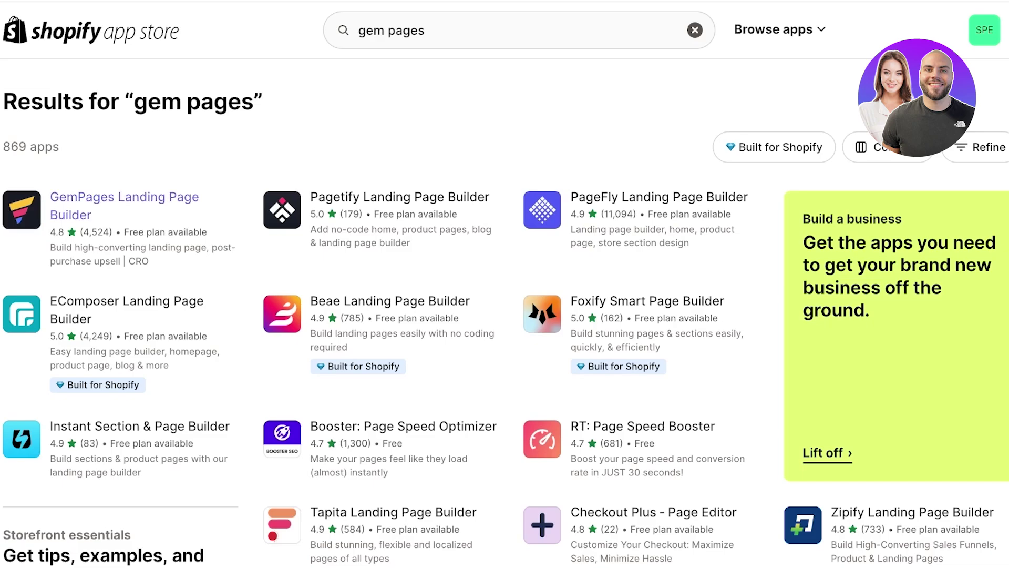
left_click(124, 198)
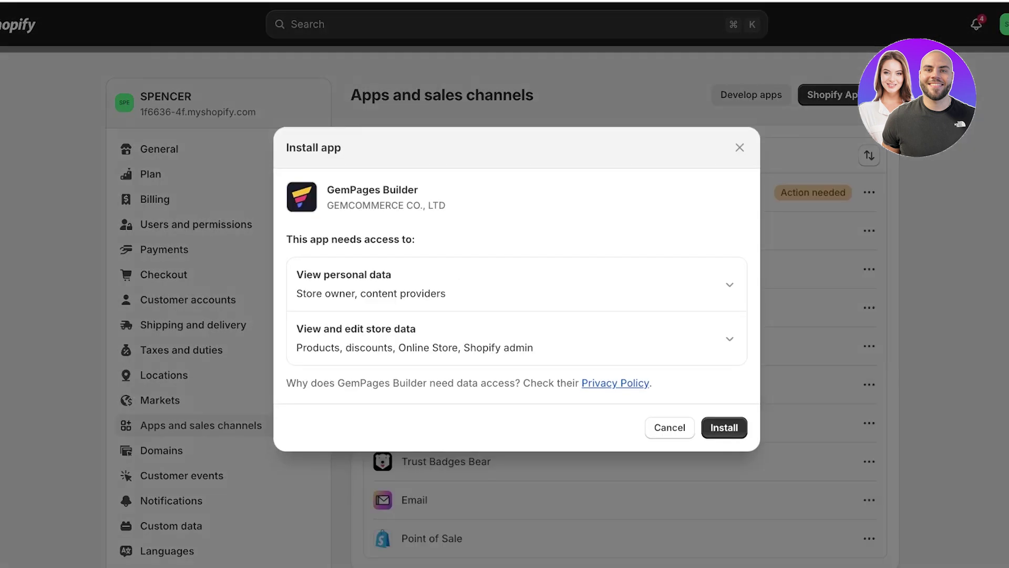
left_click(724, 428)
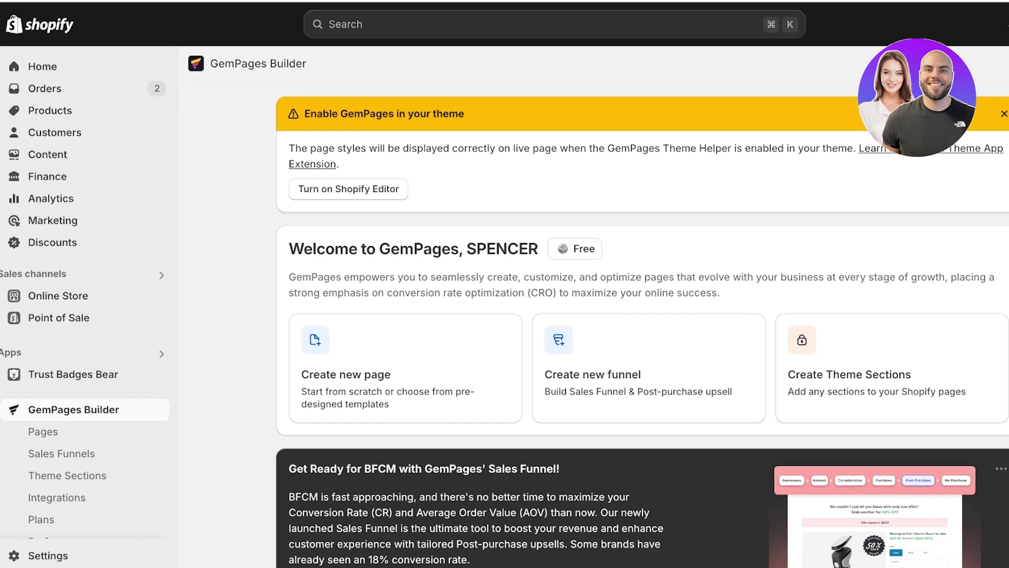
Look through the GemPages Builder dashboard, including its tutorials, recent pages, integrations and updates
scroll(643, 324, "down", 10)
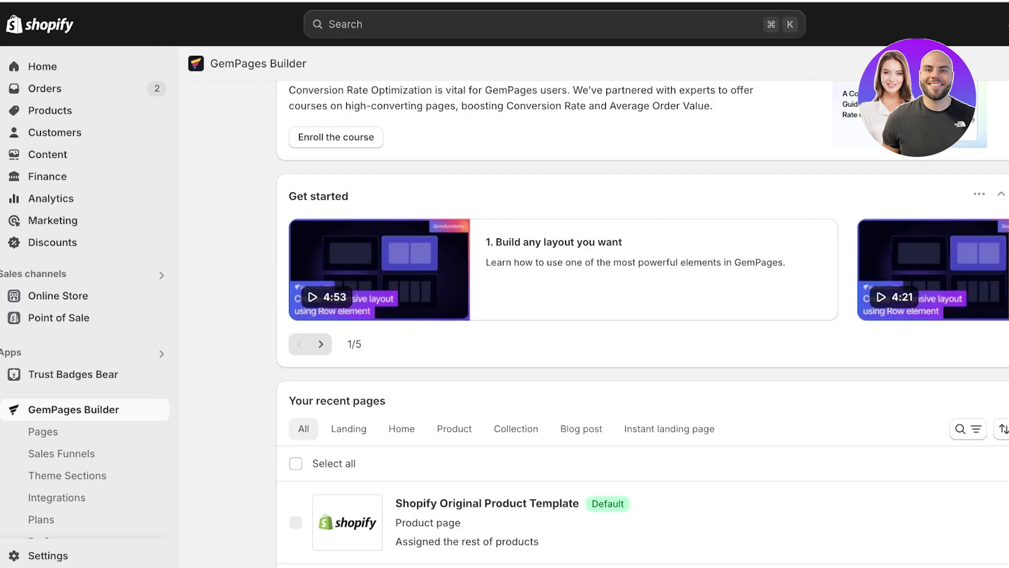
scroll(643, 323, "down", 8)
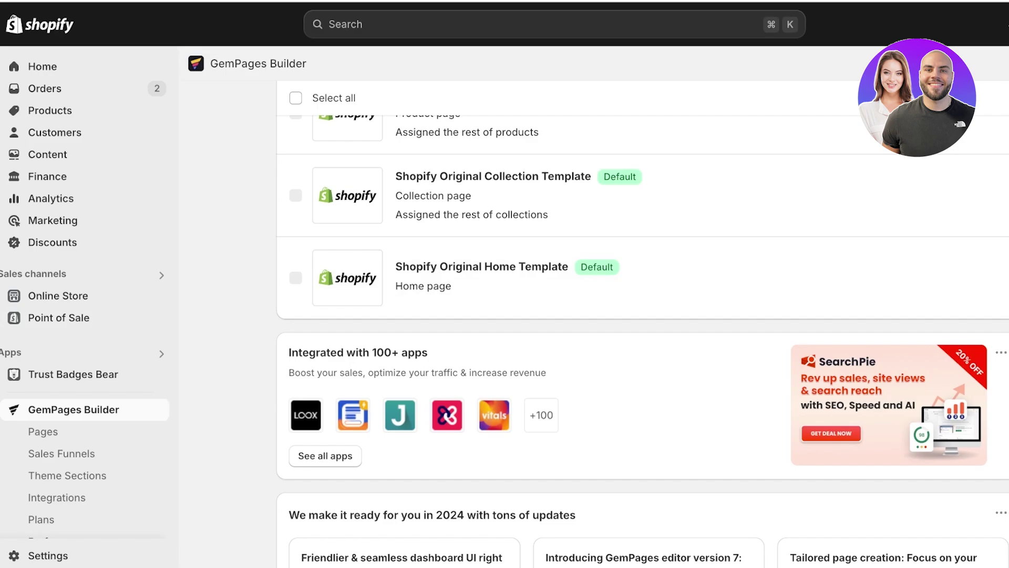
scroll(642, 323, "down", 4)
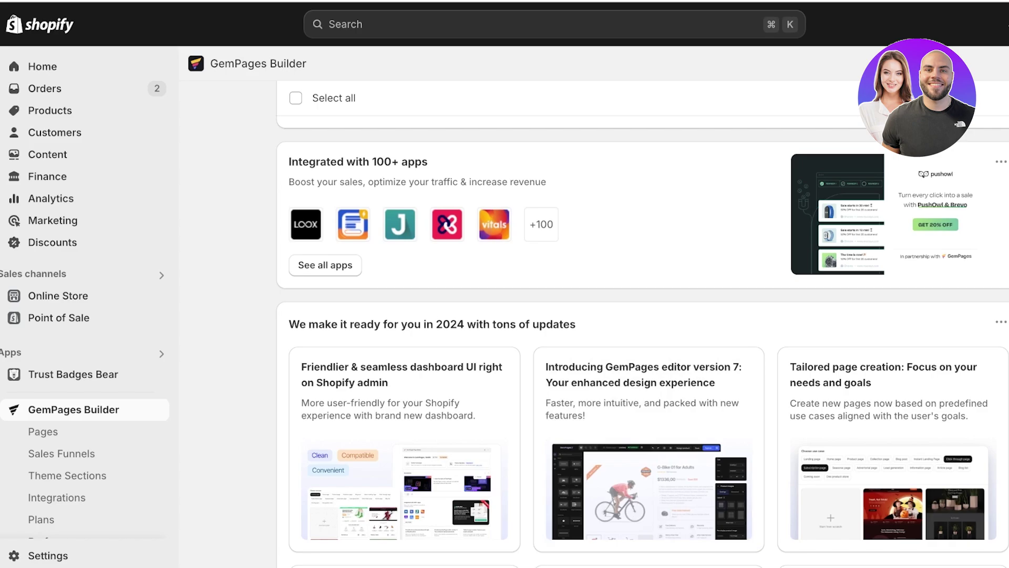
scroll(84, 463, "down", 1)
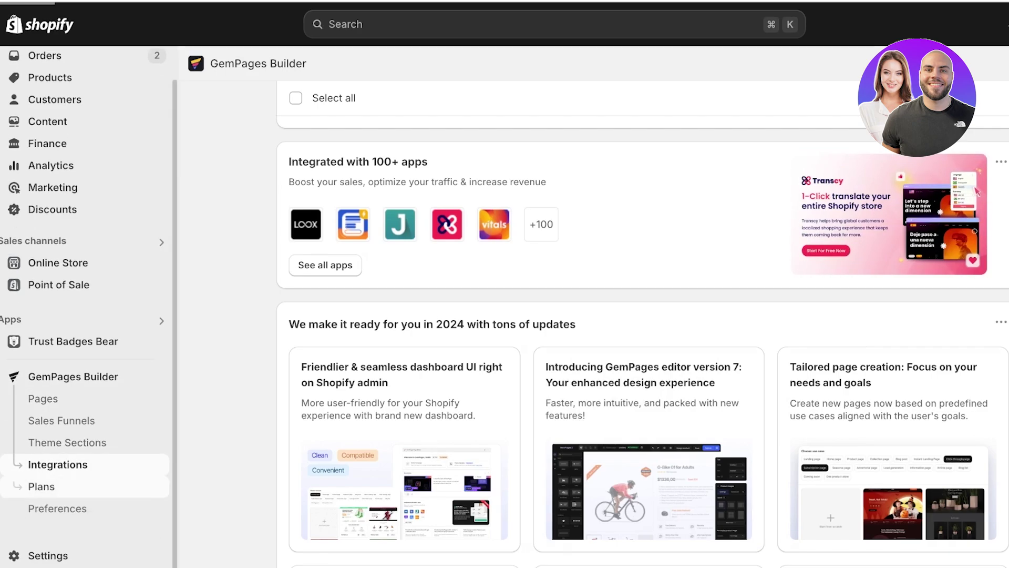
Review the GemPages subscription plans and compare the features of Free, Build, Optimize and Enterprise
left_click(41, 486)
scroll(594, 326, "down", 10)
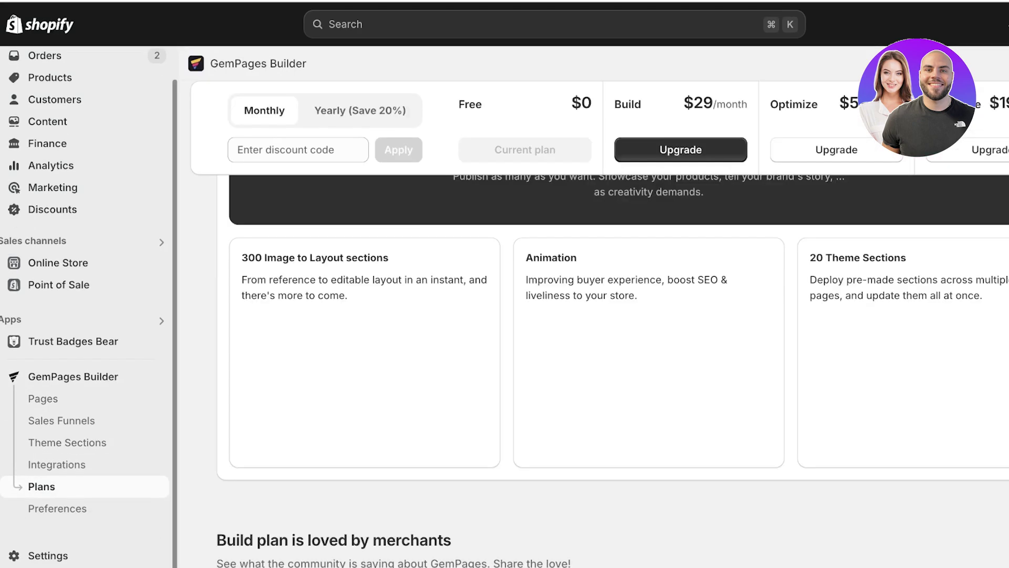
scroll(593, 326, "up", 10)
scroll(594, 326, "up", 9)
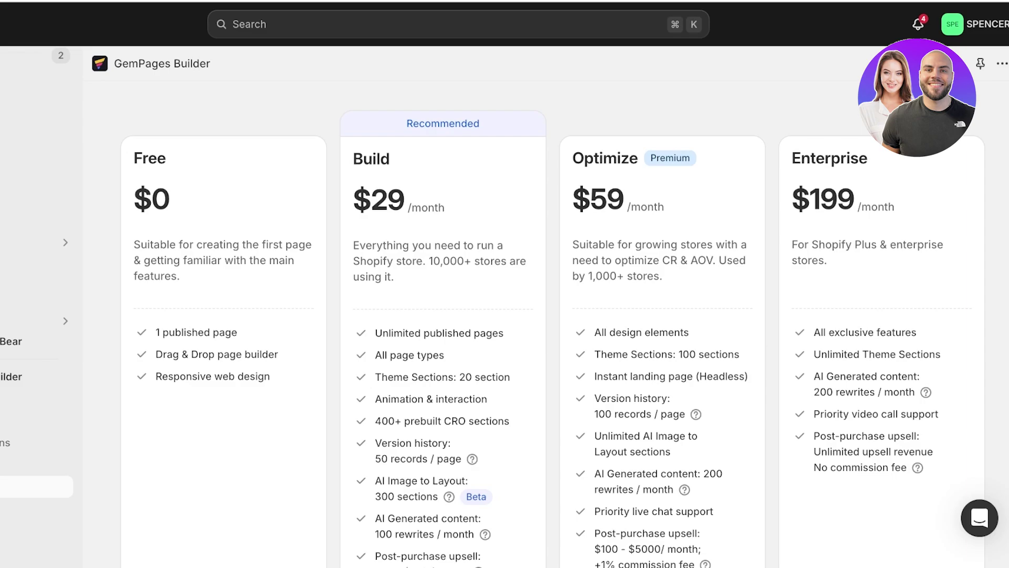
scroll(552, 326, "down", 1)
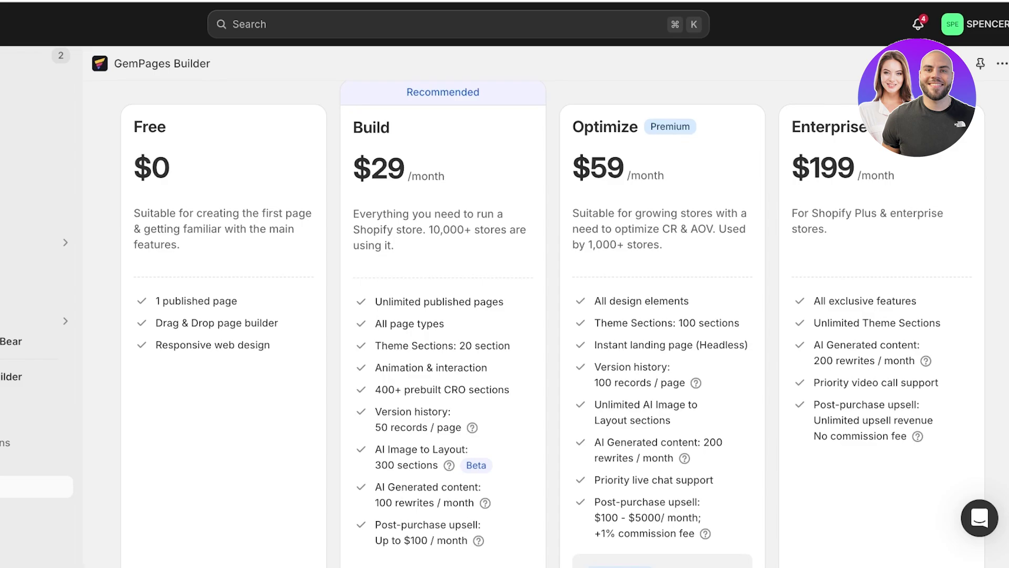
scroll(552, 326, "down", 1)
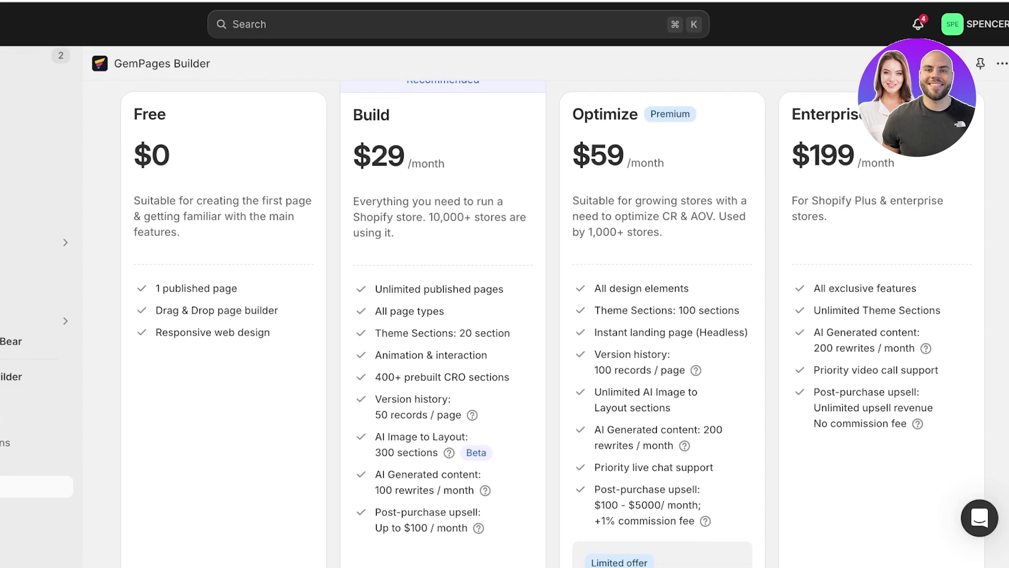
Filter the GemPages pages to product pages and start creating a new page for the Product Page use case
left_click(24, 398)
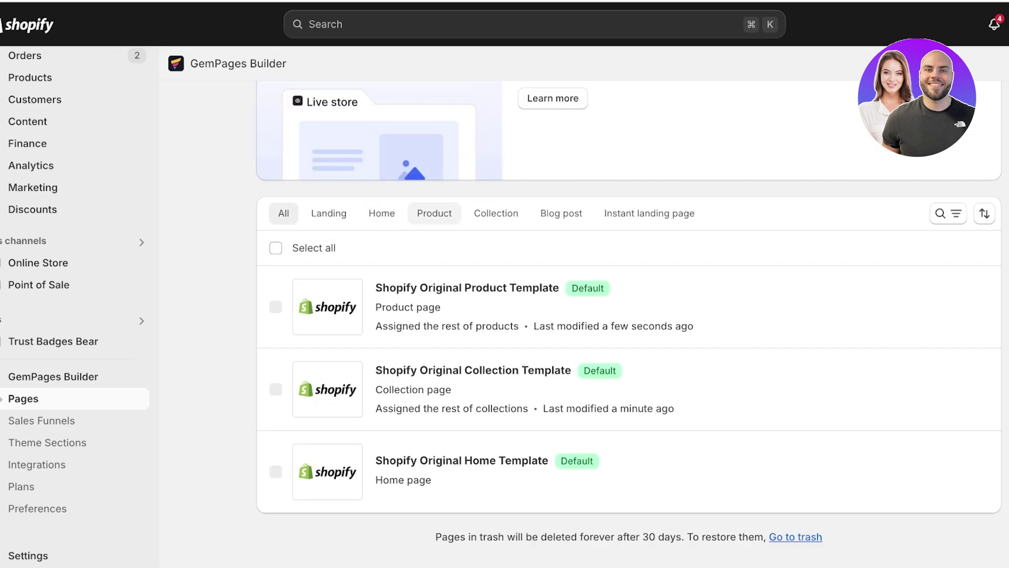
left_click(434, 213)
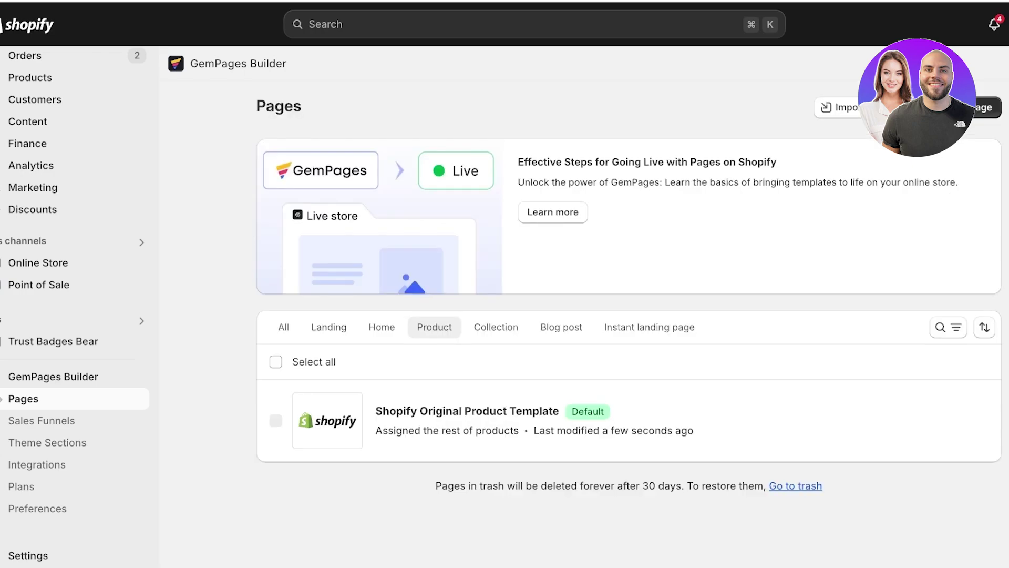
mouse_move(578, 421)
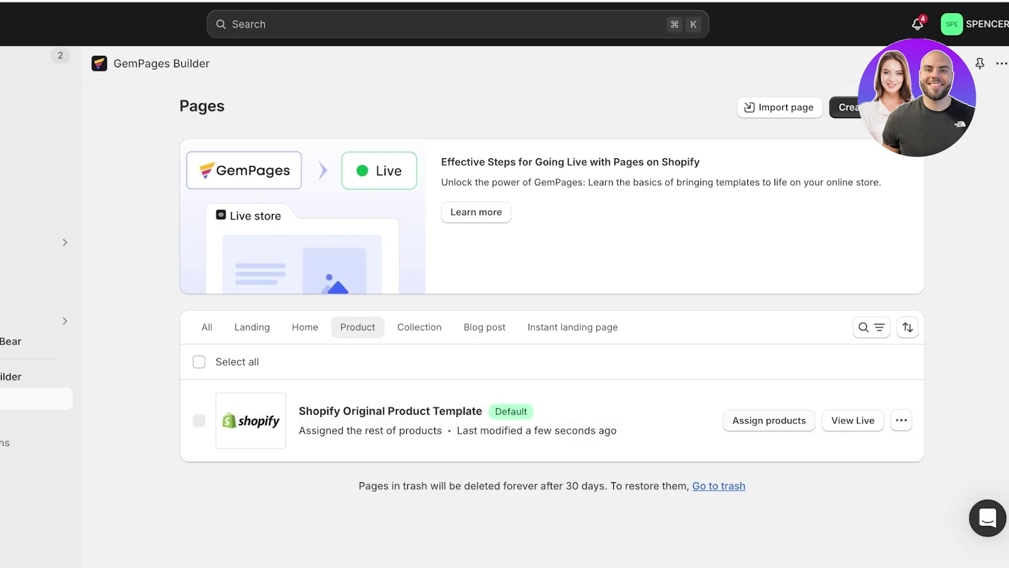
left_click(902, 420)
left_click(950, 295)
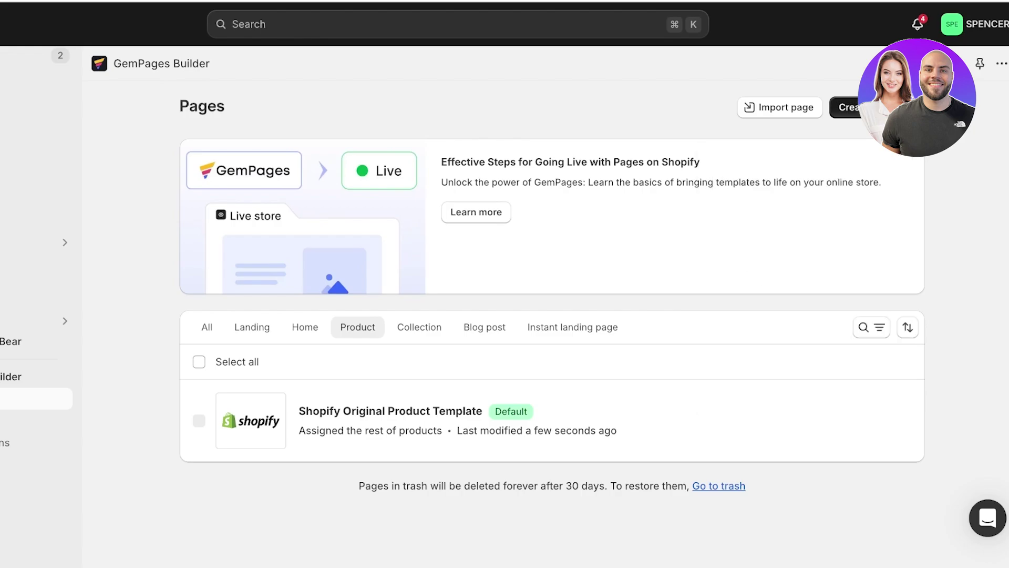
left_click(877, 108)
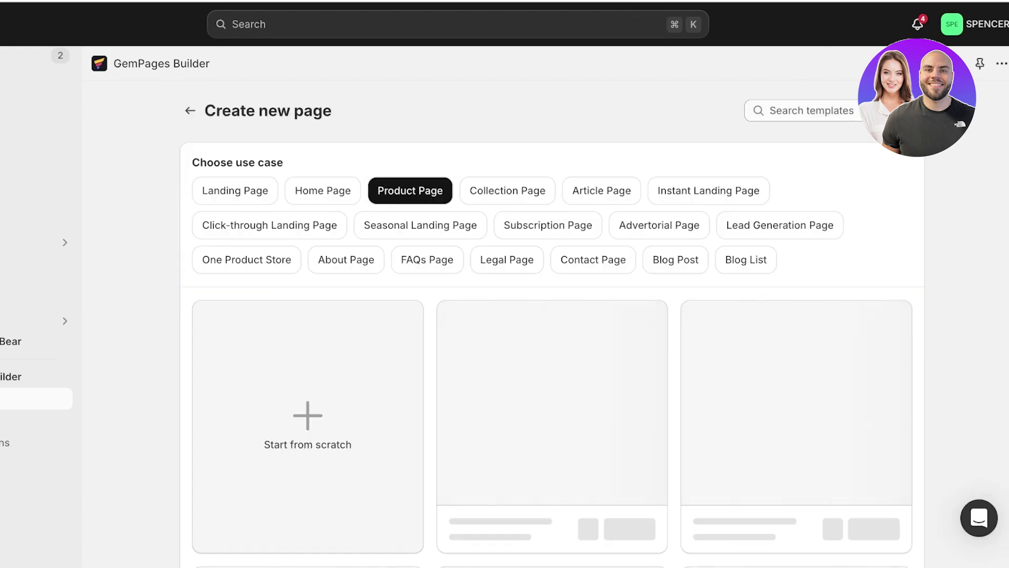
Browse both result pages of the Product Page templates and return to the first one
scroll(601, 156, "down", 1)
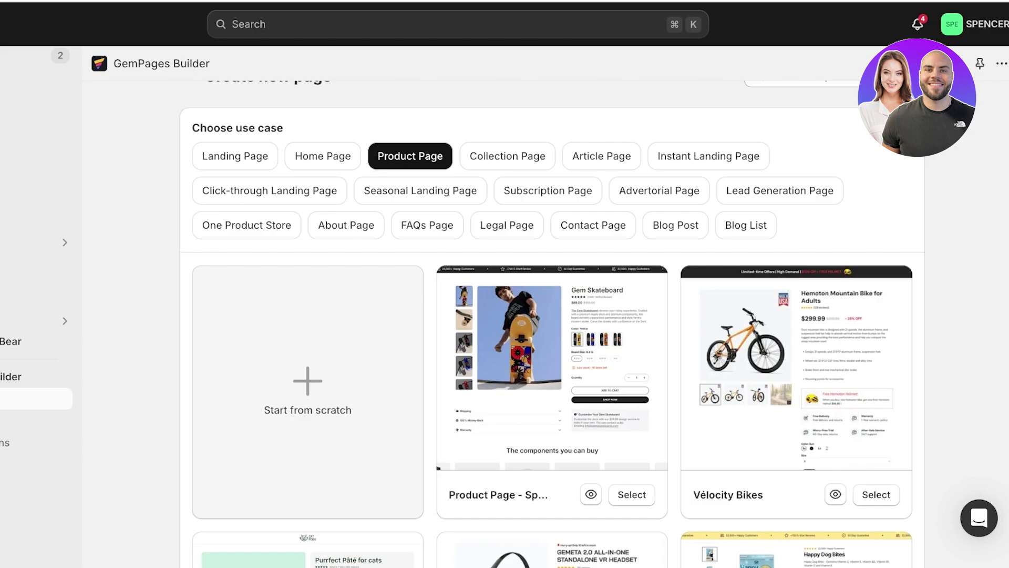
scroll(552, 324, "down", 10)
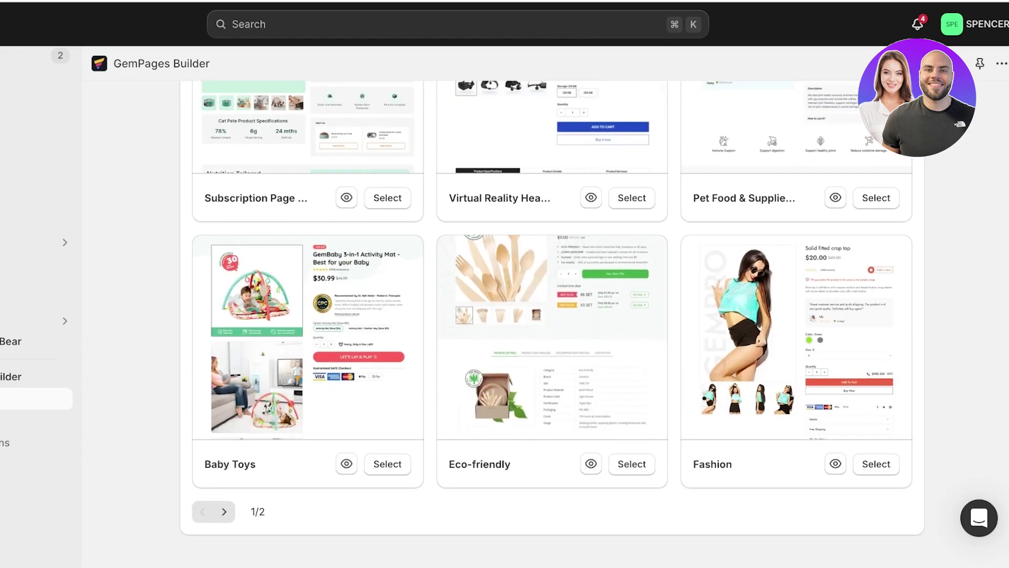
left_click(224, 511)
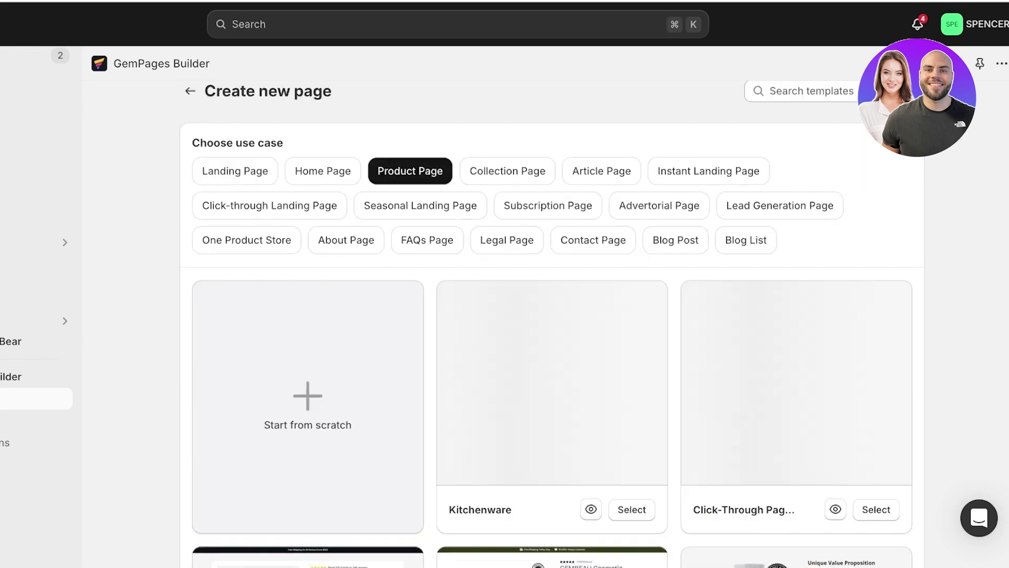
scroll(552, 324, "down", 8)
scroll(552, 321, "down", 3)
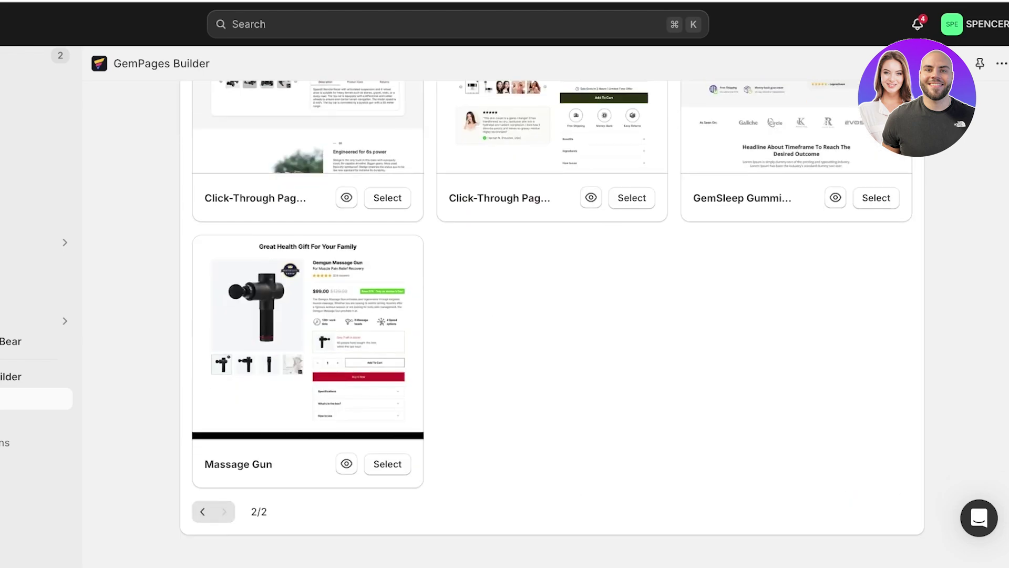
left_click(203, 511)
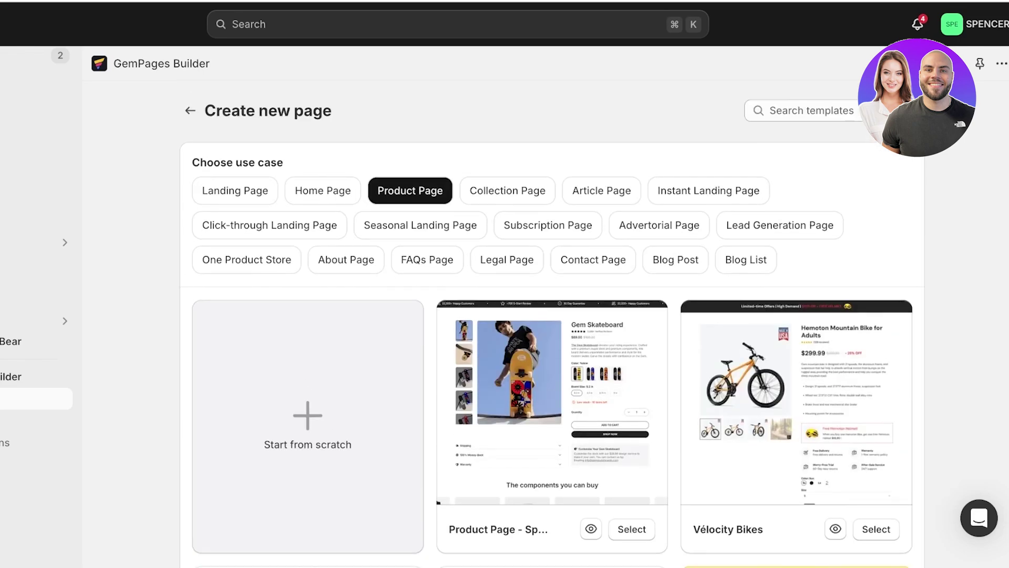
Look through the first results page of Product Page templates, comparing designs such as the Subscription Page, Baby Toys and Fashion
scroll(552, 320, "down", 7)
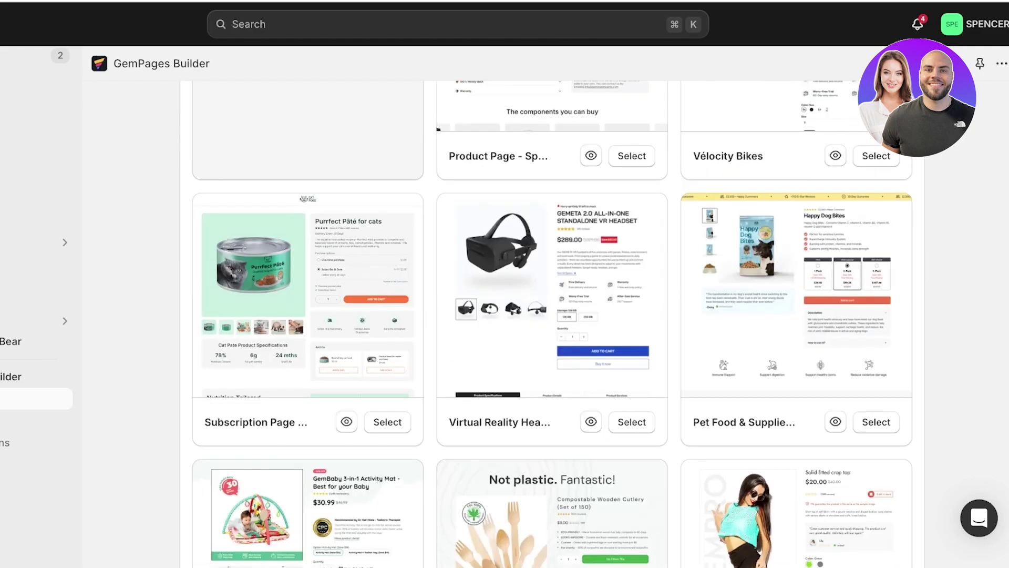
scroll(308, 263, "down", 2)
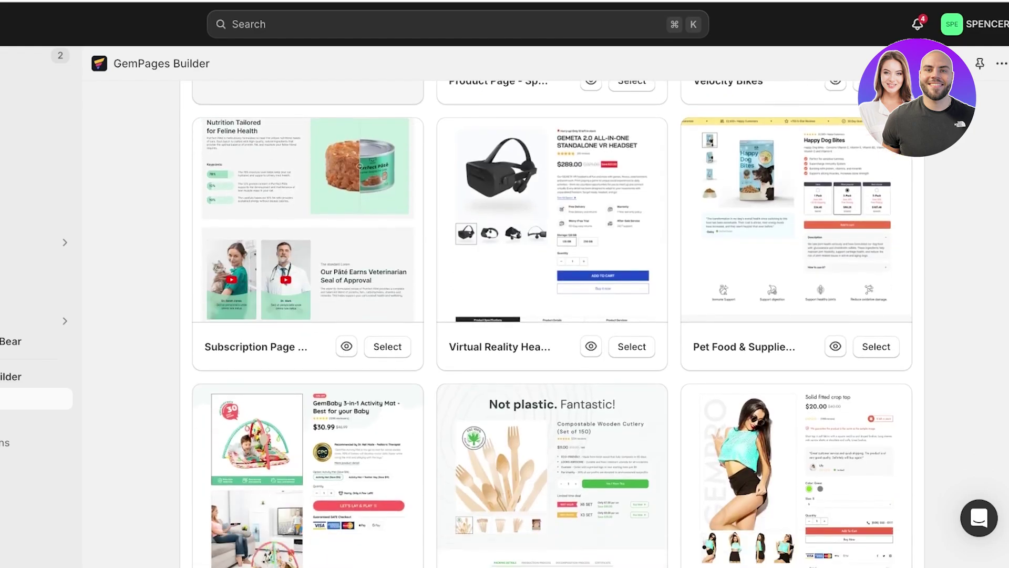
scroll(307, 263, "down", 3)
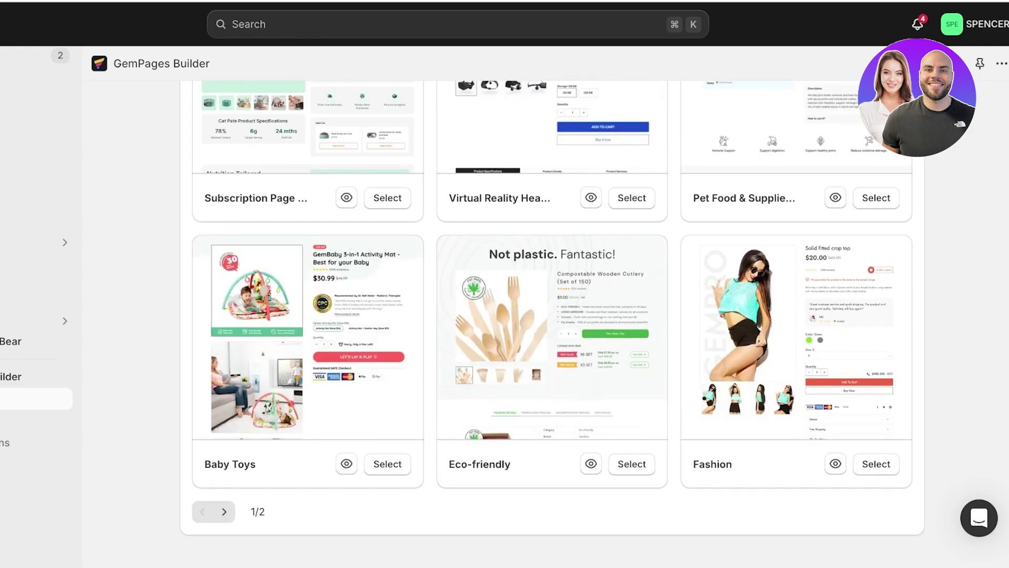
scroll(551, 316, "up", 7)
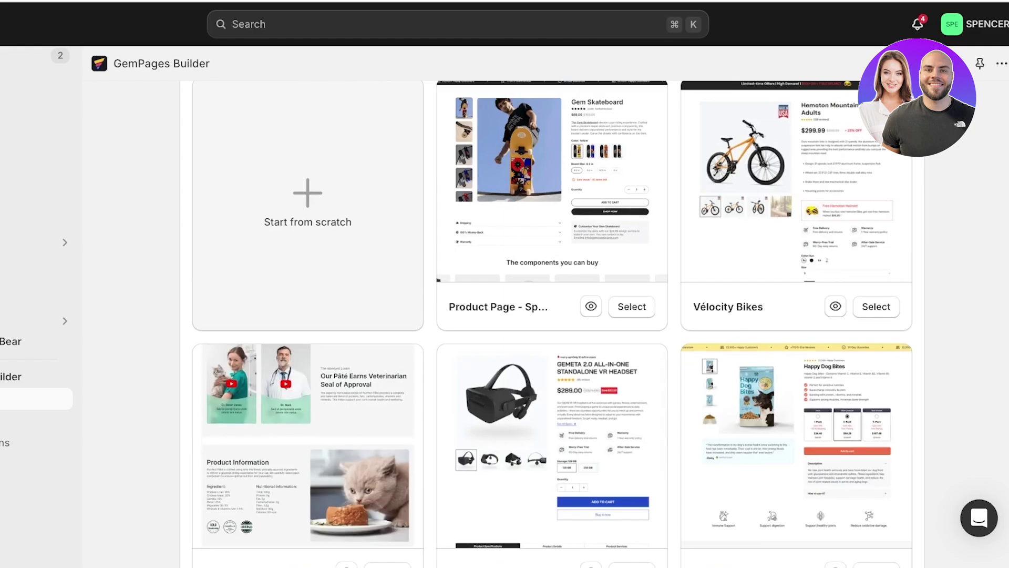
scroll(552, 316, "down", 2)
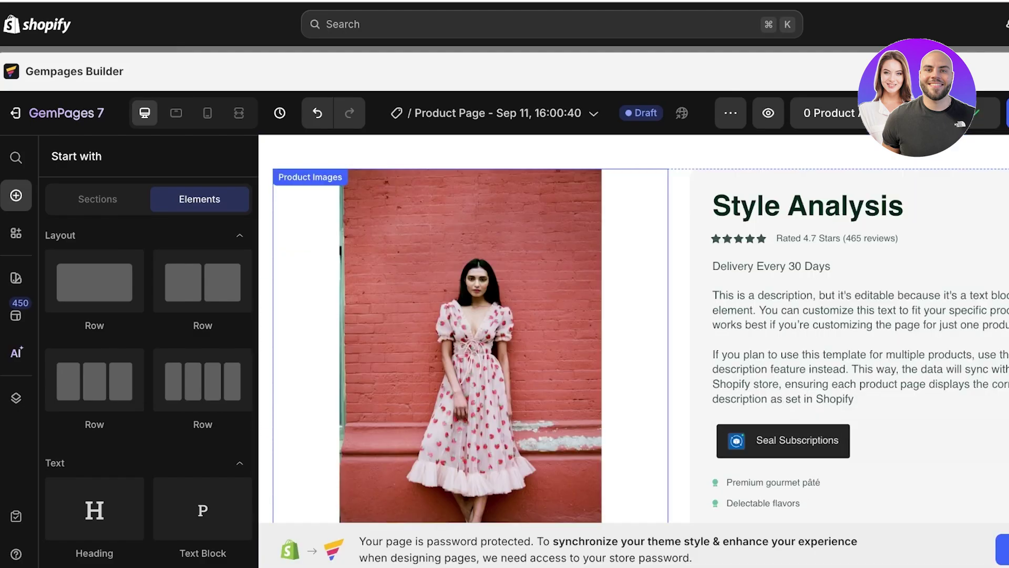
Replace the Cat Food logo in the page header with an uploaded image of the black SPENCER logo
scroll(470, 345, "up", 2)
left_click(678, 189)
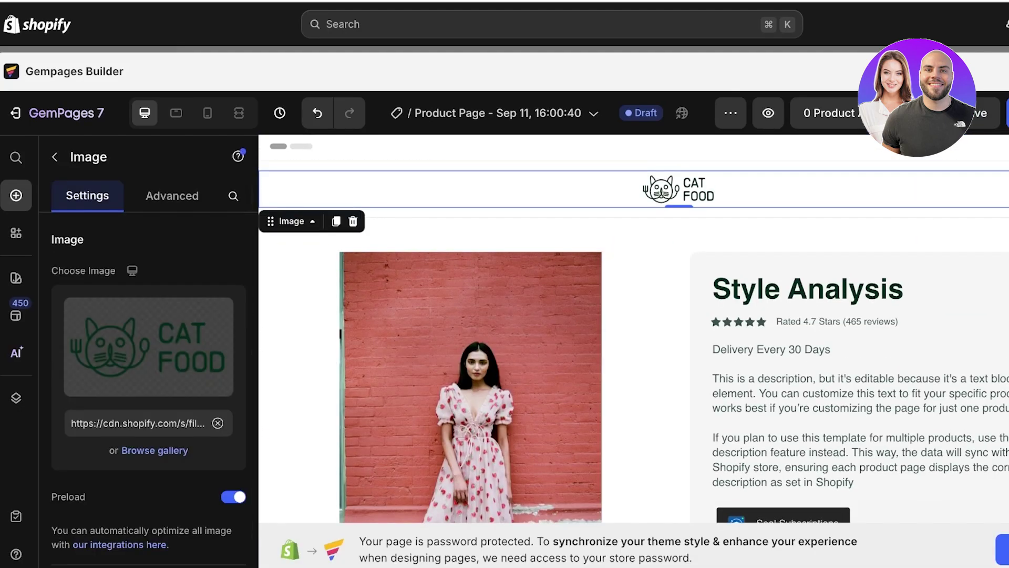
scroll(473, 325, "down", 3)
scroll(473, 326, "down", 9)
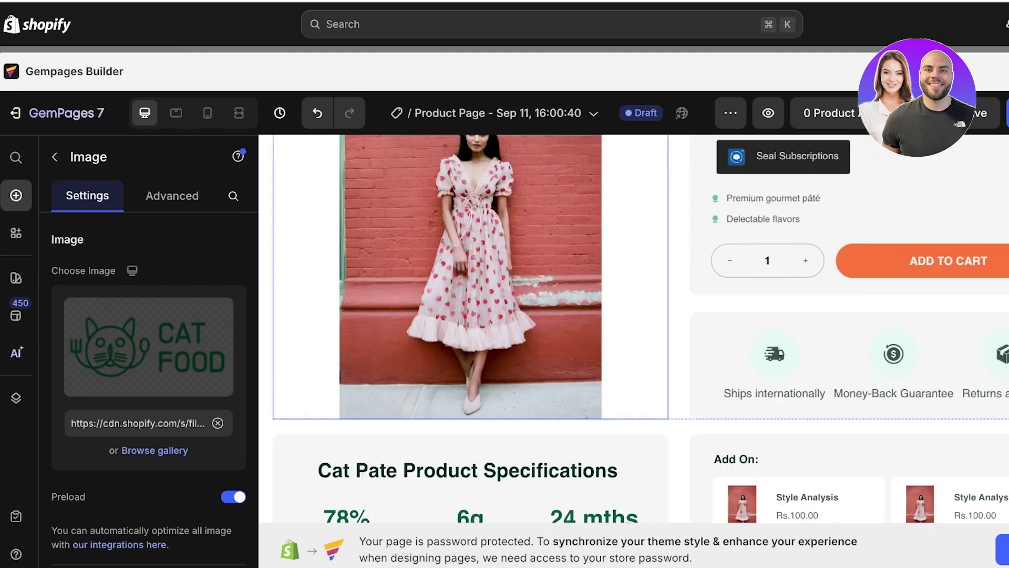
scroll(473, 326, "up", 12)
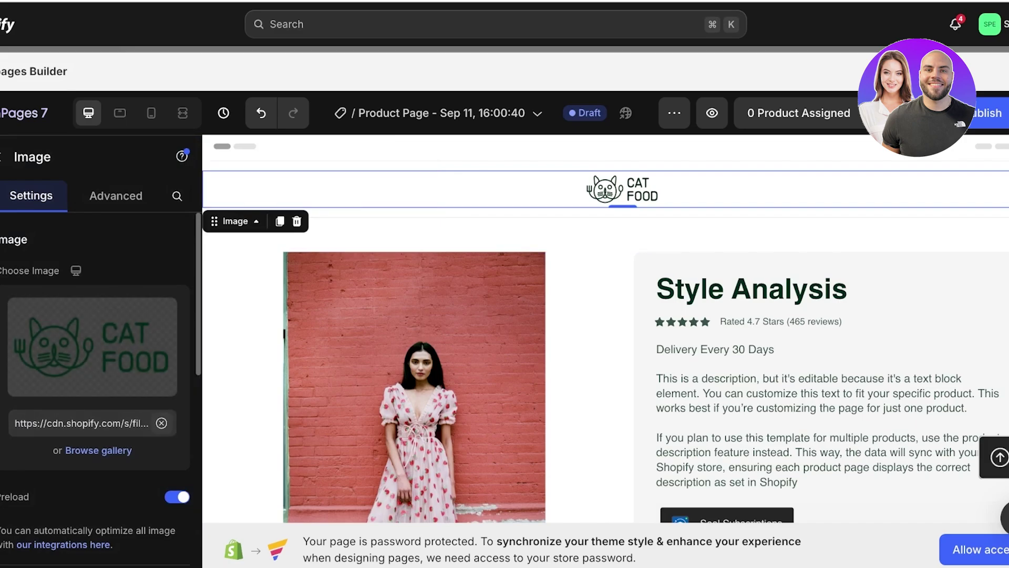
left_click(160, 313)
left_click(93, 347)
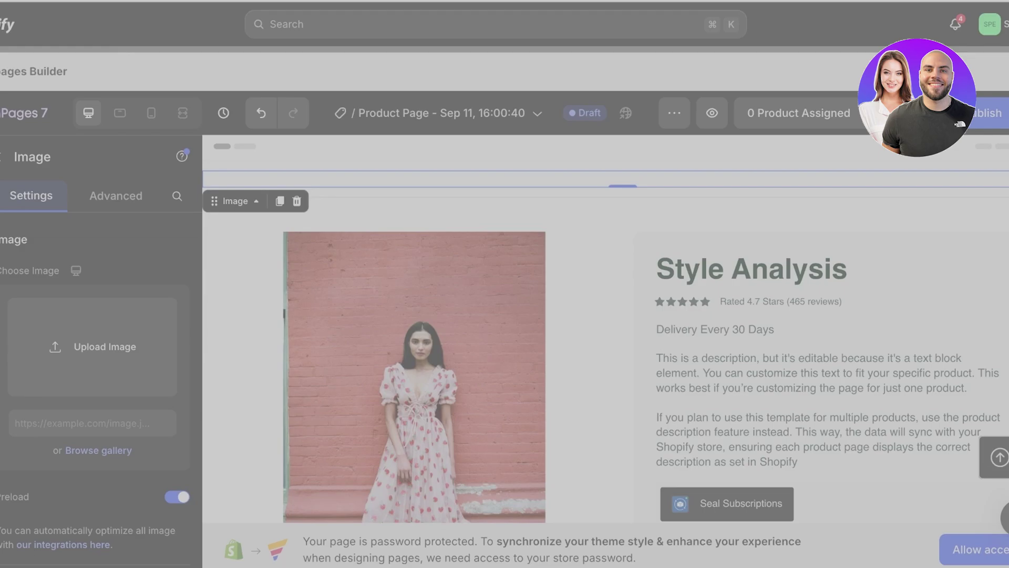
key("Return")
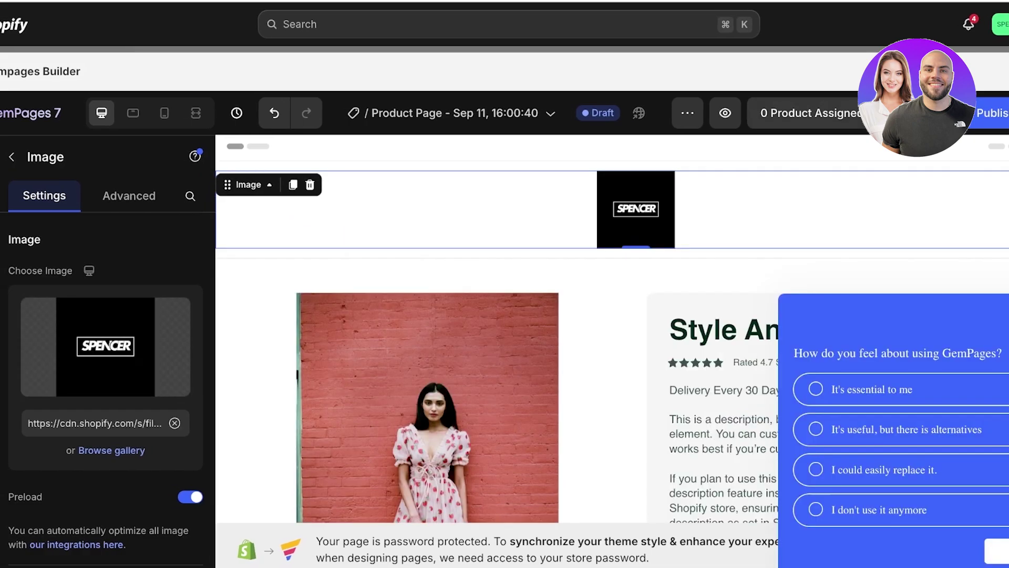
Dismiss the feedback survey about using GemPages
left_click(810, 113)
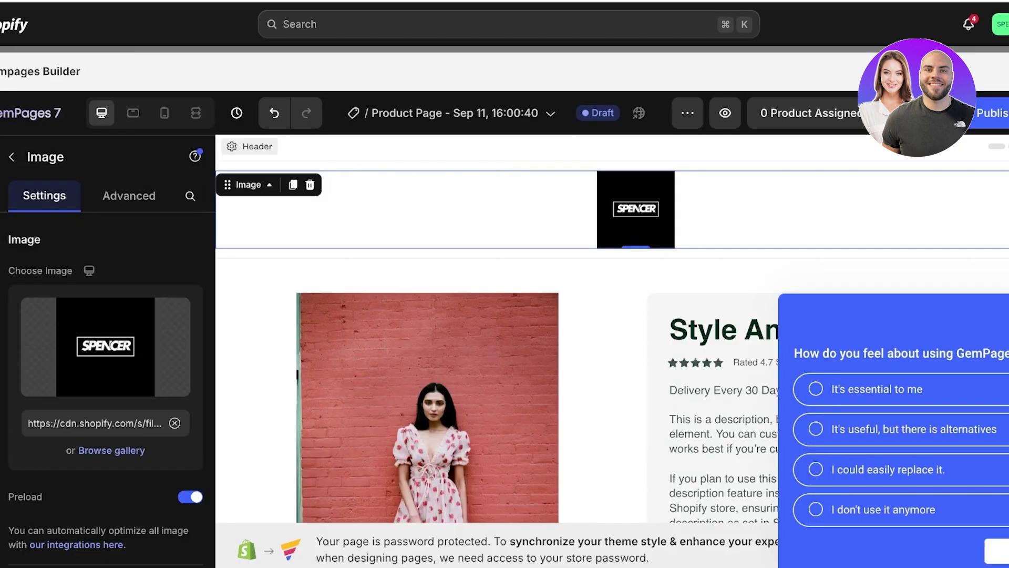
scroll(631, 328, "down", 3)
left_click(1002, 310)
Inspect the settings of the product title, the rating text and the description text block in the product section
left_click(841, 323)
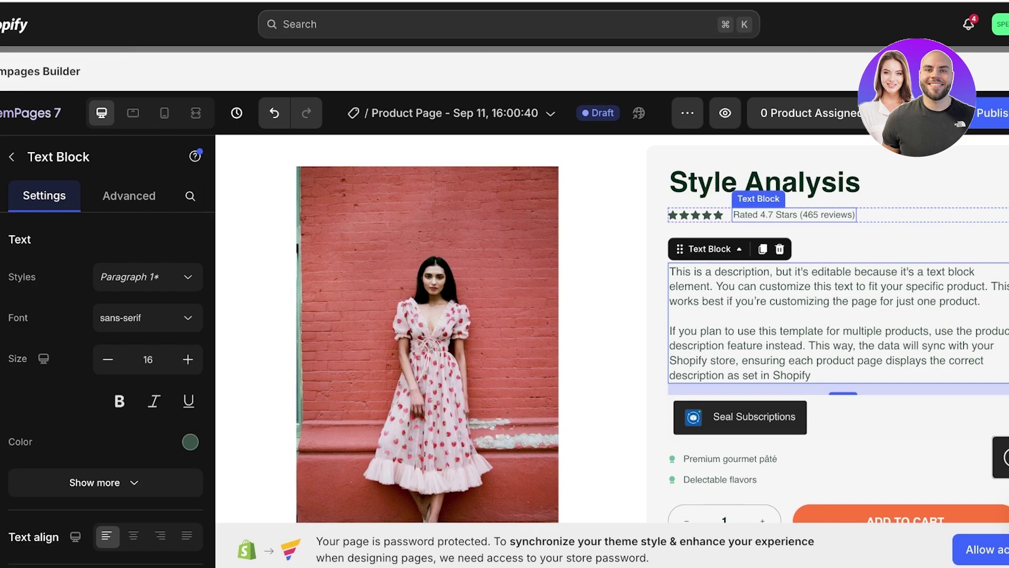
left_click(781, 182)
scroll(600, 329, "up", 2)
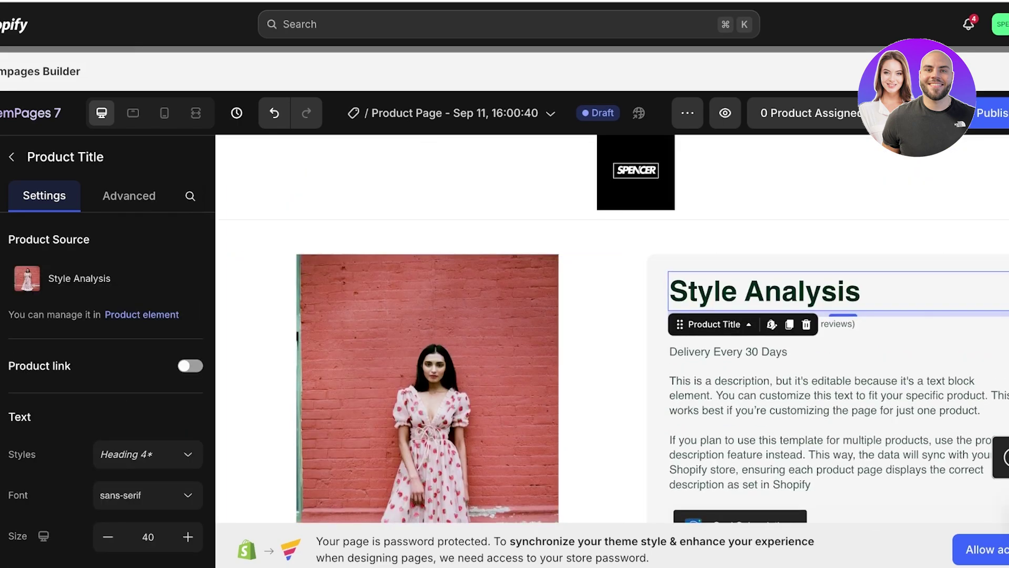
scroll(683, 337, "down", 1)
left_click(820, 394)
left_click(793, 294)
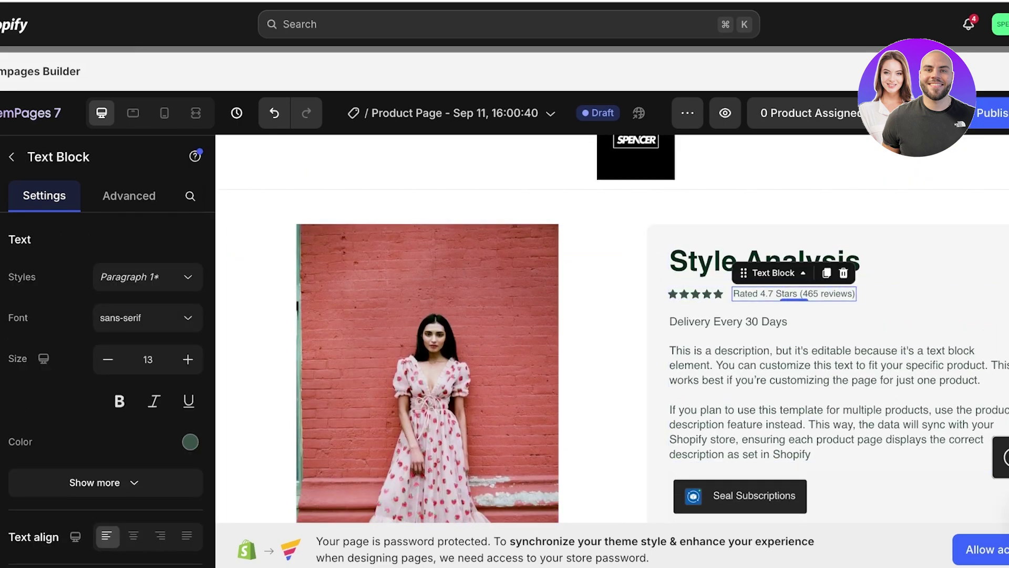
left_click(820, 402)
scroll(835, 439, "down", 1)
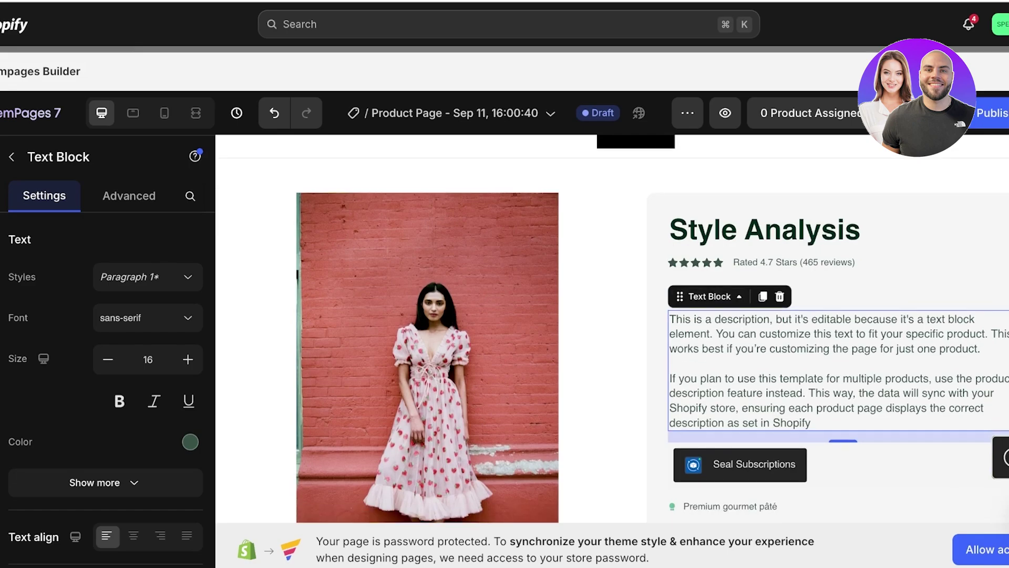
Select the parent Product element of the description and set its product source to Sample Product
left_click(710, 297)
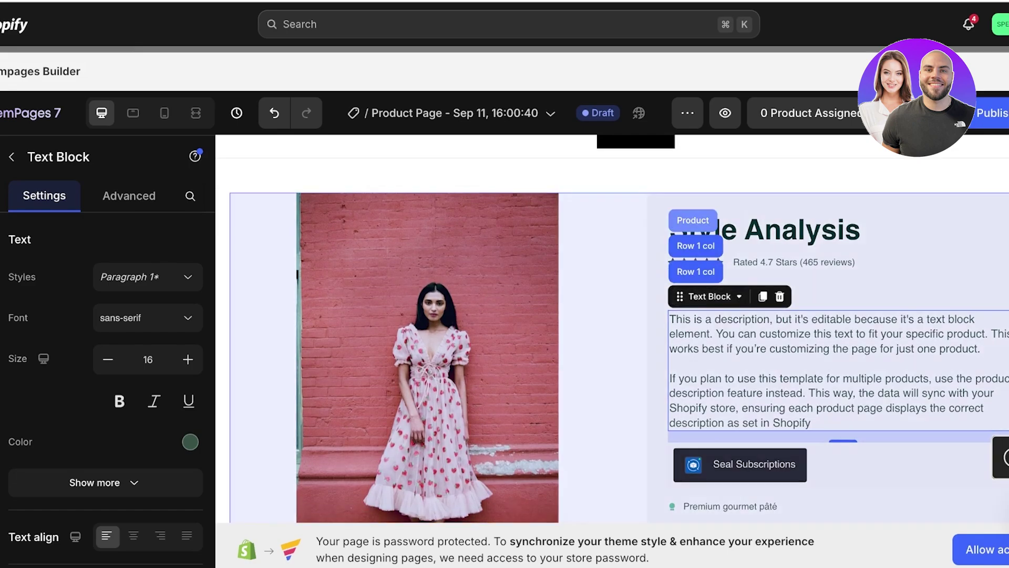
left_click(694, 220)
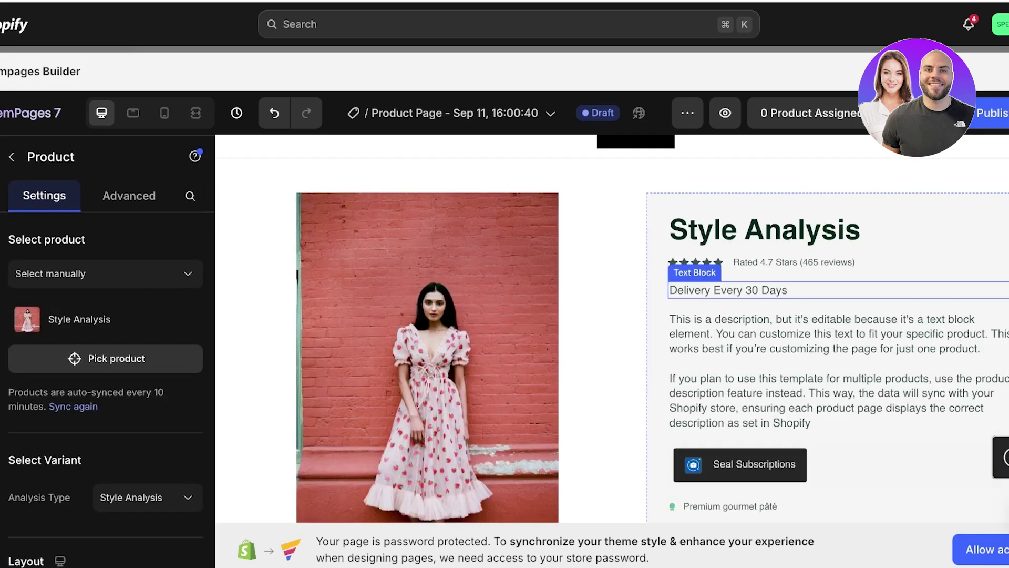
left_click(116, 358)
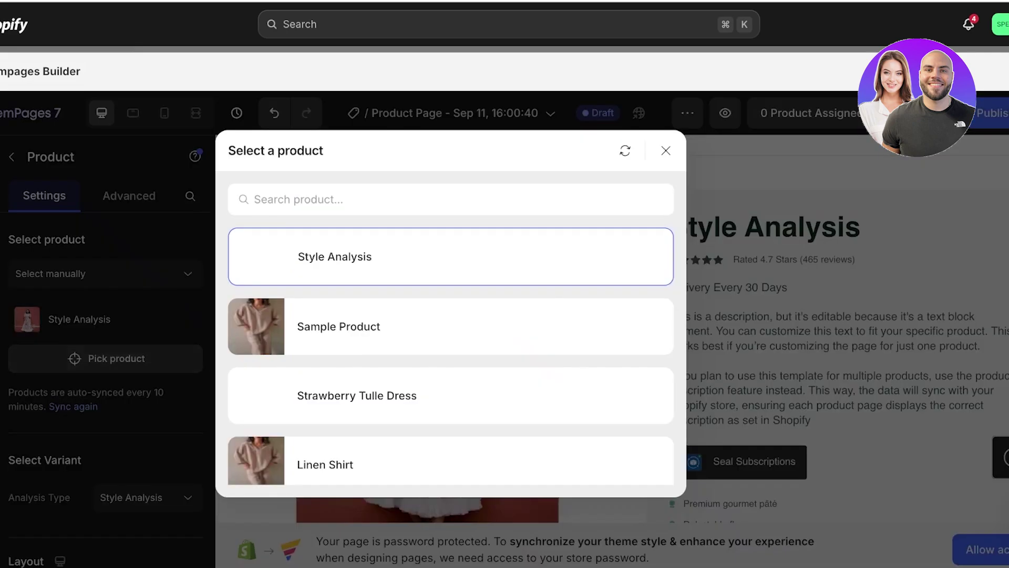
scroll(451, 357, "down", 1)
scroll(451, 357, "down", 2)
scroll(451, 357, "up", 3)
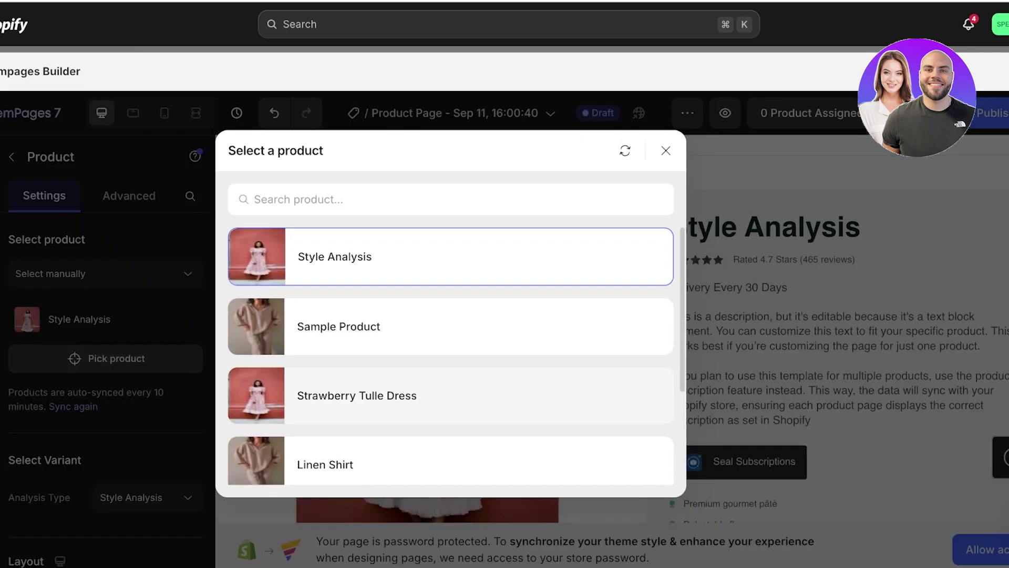
left_click(451, 326)
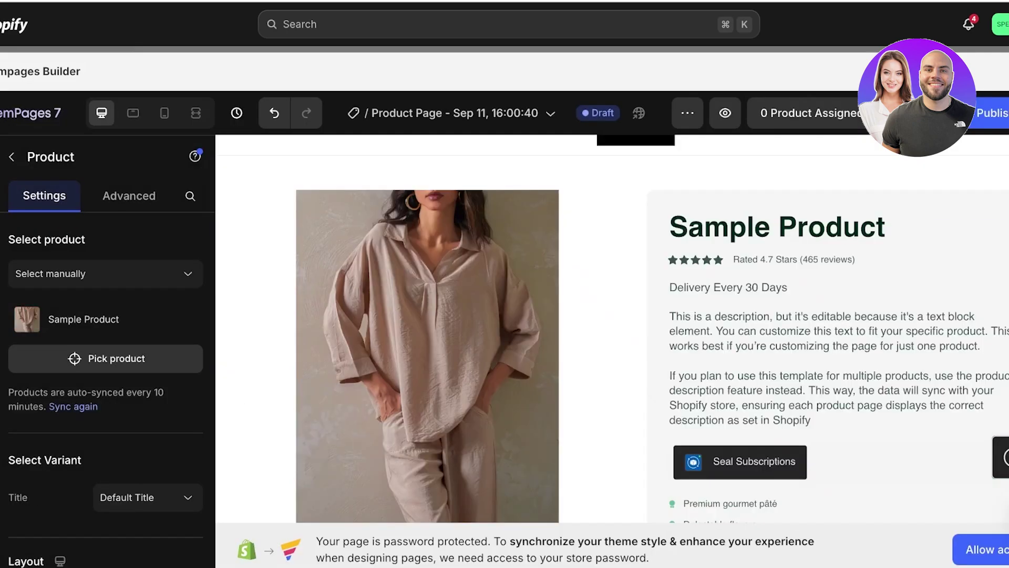
Try the stacked layout for the Product element, and switch back to the side-by-side layout
scroll(451, 326, "down", 3)
scroll(105, 368, "down", 1)
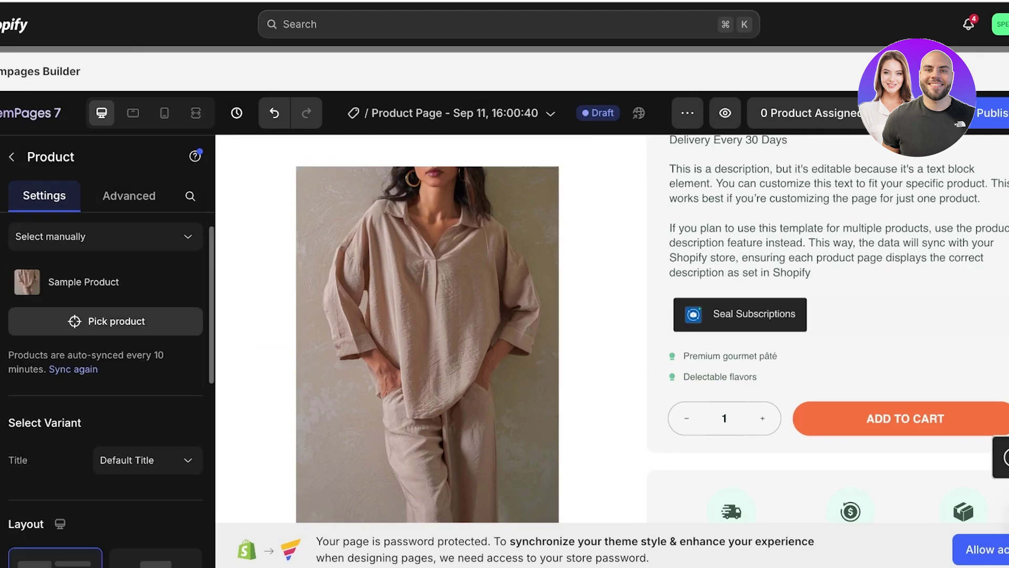
scroll(830, 289, "up", 3)
scroll(831, 289, "down", 3)
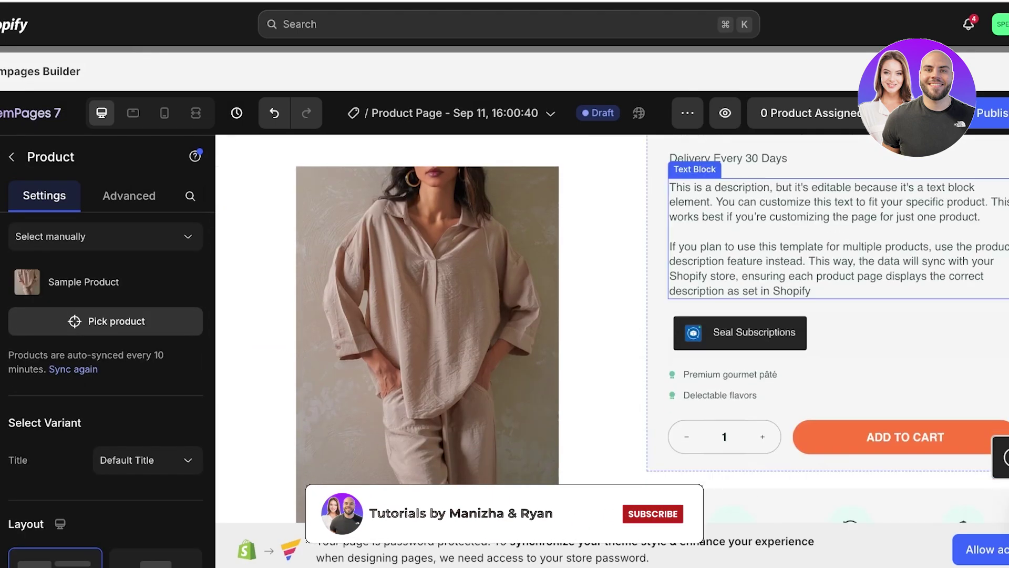
scroll(14, 457, "down", 5)
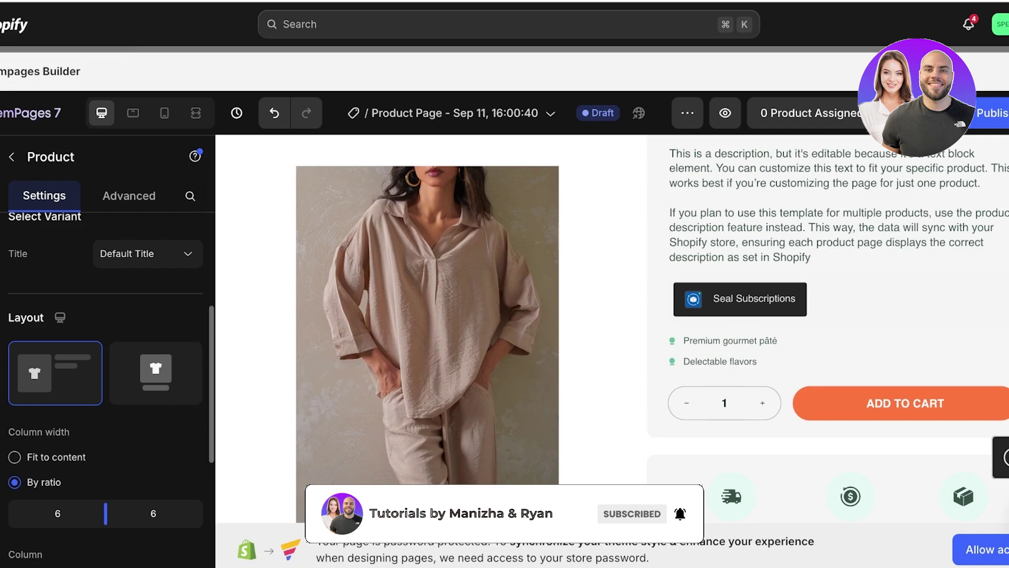
left_click(156, 372)
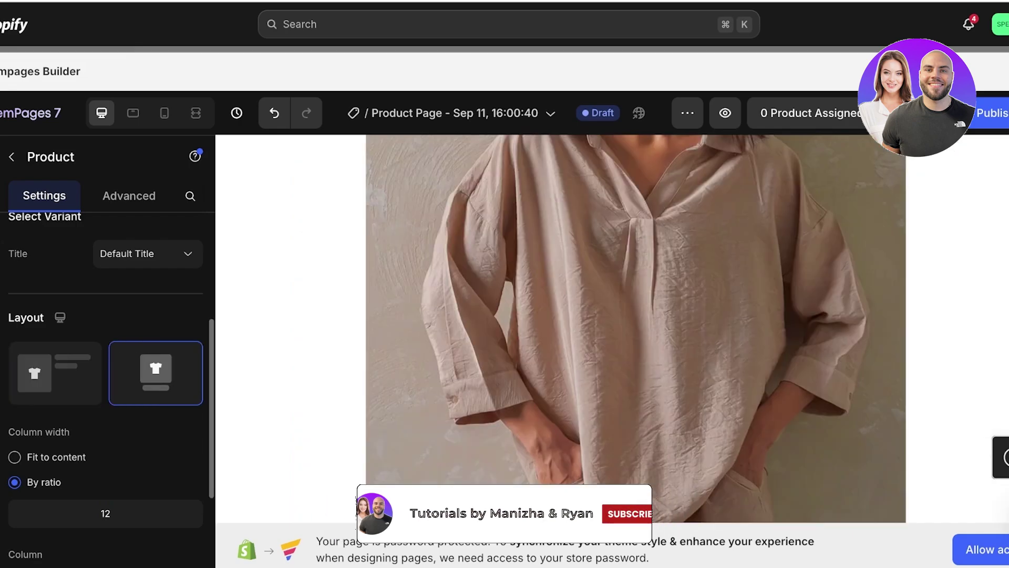
scroll(105, 368, "down", 7)
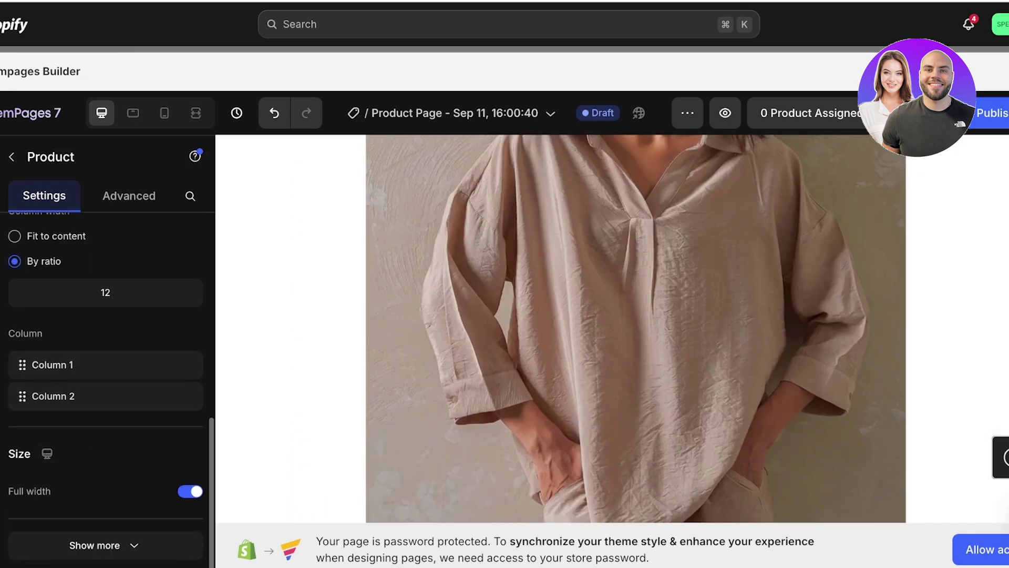
scroll(105, 368, "up", 5)
left_click(56, 383)
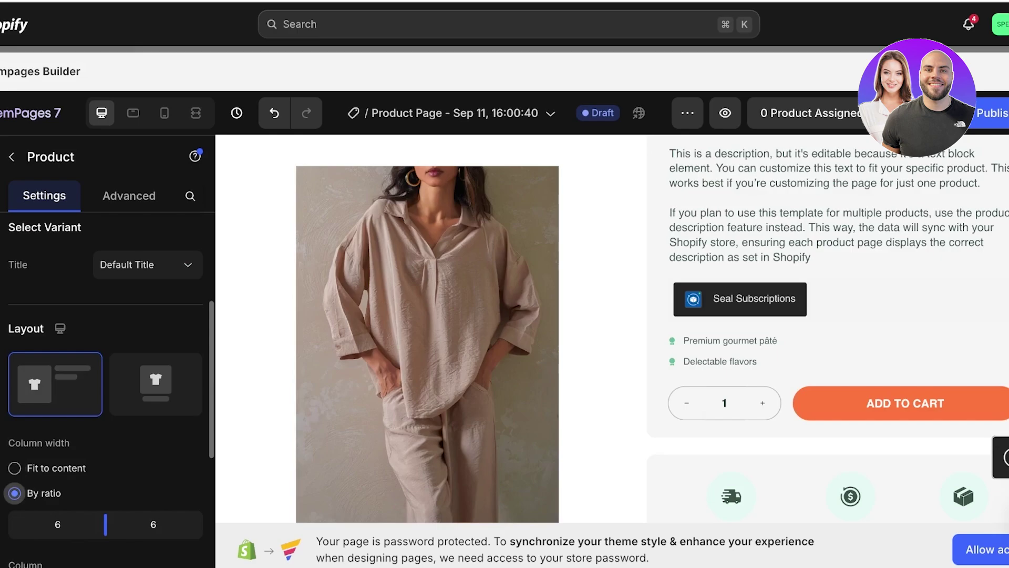
Try the Fit to content column width and restore By ratio, and switch the Product element's Full width off and on again
left_click(14, 468)
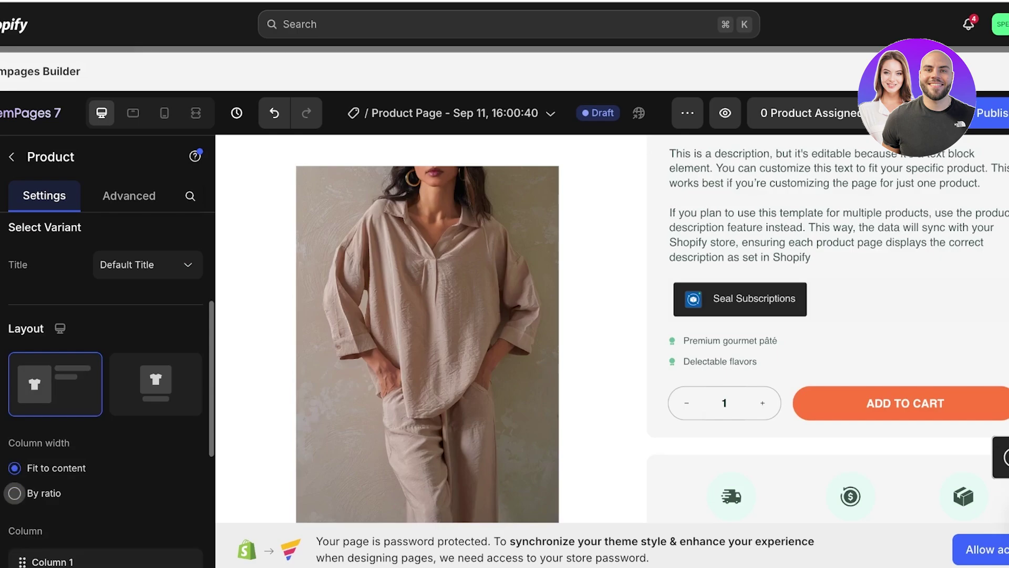
left_click(14, 493)
scroll(21, 462, "down", 3)
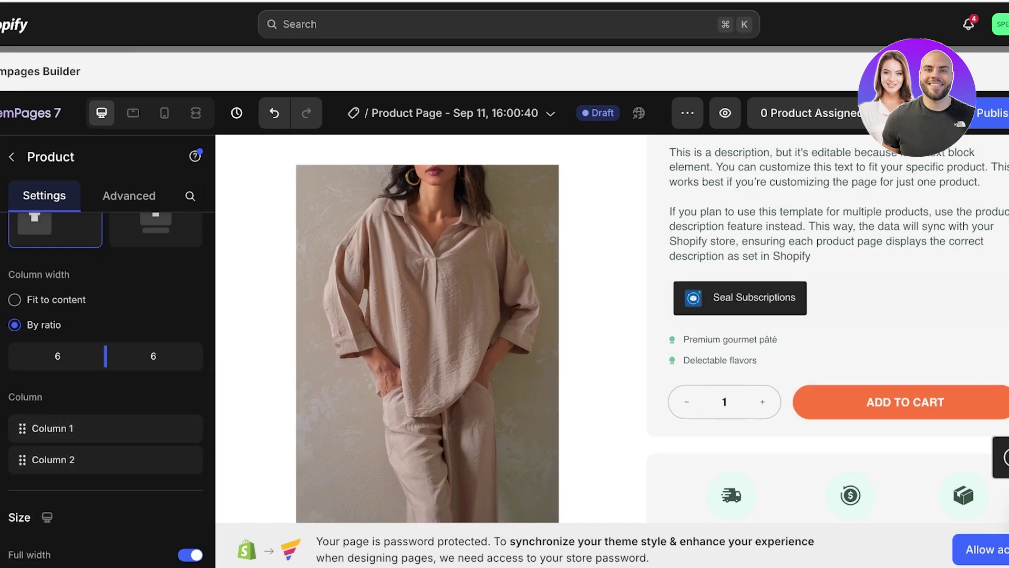
scroll(427, 326, "down", 5)
scroll(131, 465, "down", 5)
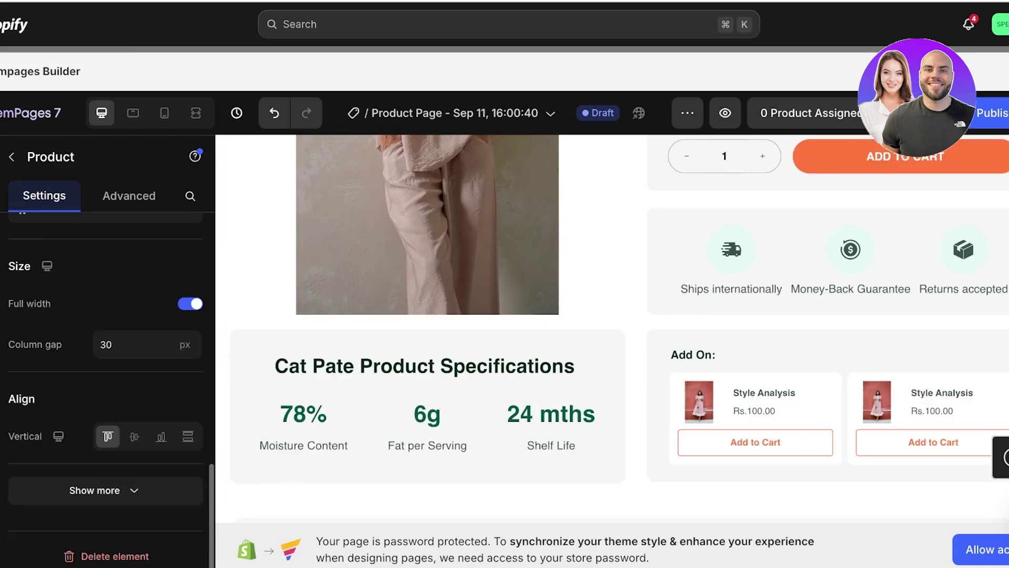
left_click(190, 304)
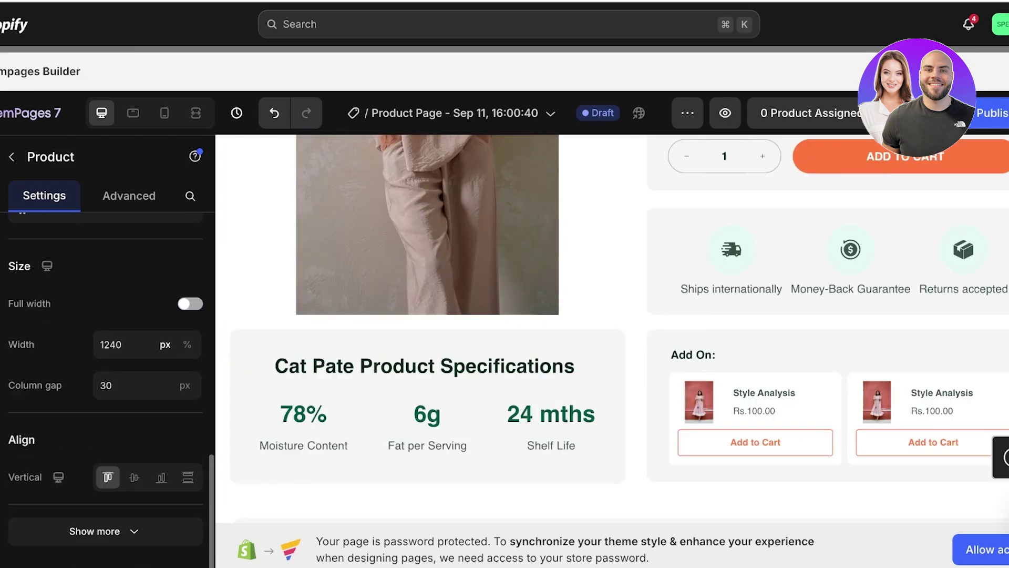
left_click(189, 303)
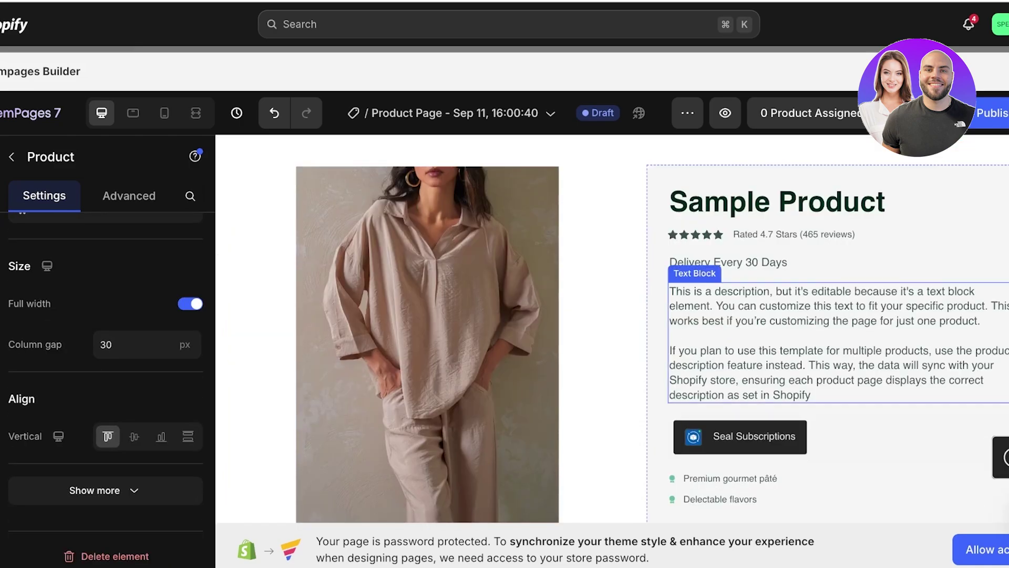
Delete the "Cat Pate Product Specifications" heading and the 78% text block from the specifications section
scroll(735, 351, "down", 8)
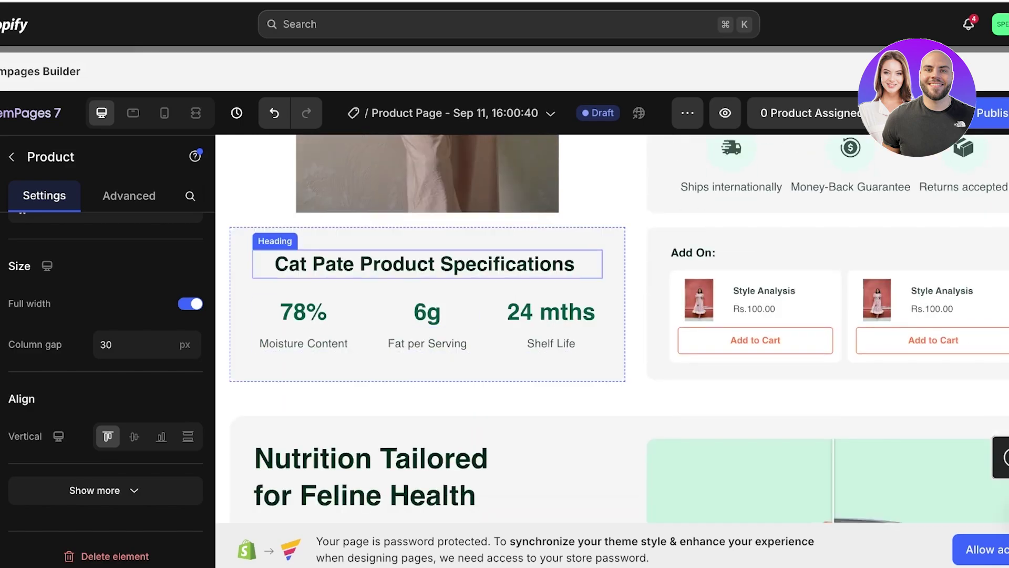
left_click(427, 264)
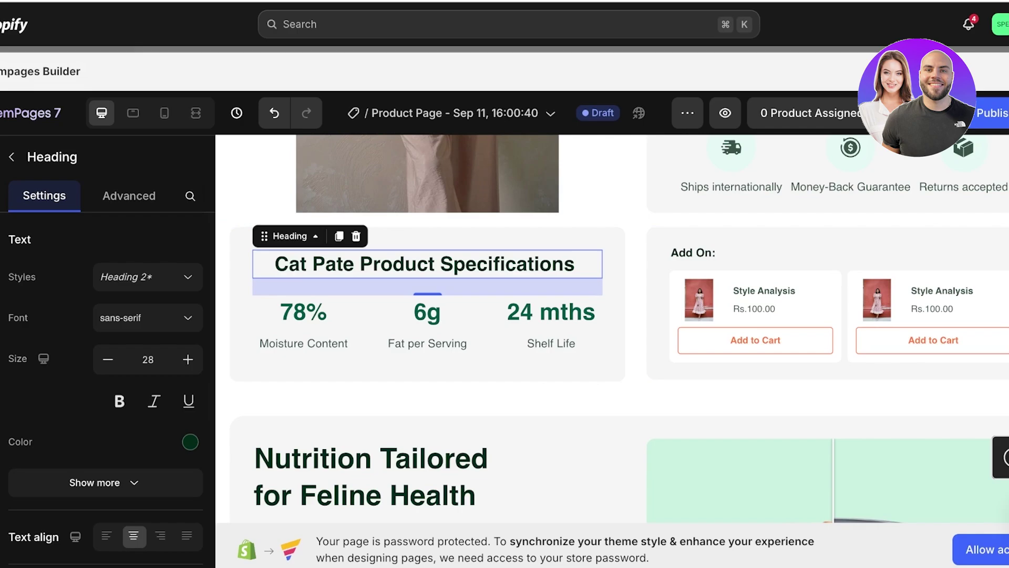
left_click(356, 236)
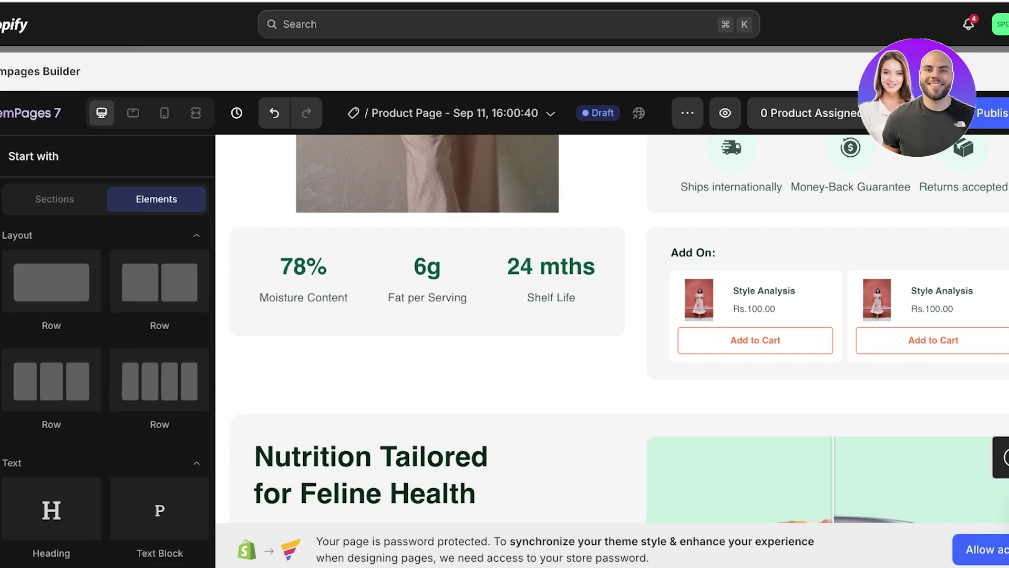
left_click(313, 267)
left_click(365, 236)
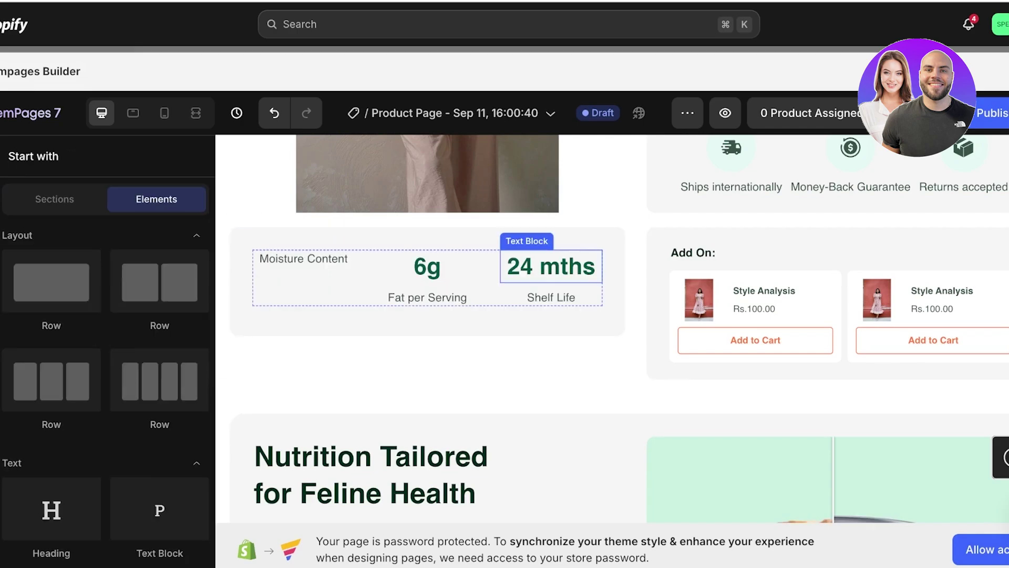
Delete the remaining specifications row containing Moisture Content, Fat per Serving and Shelf Life
left_click(578, 320)
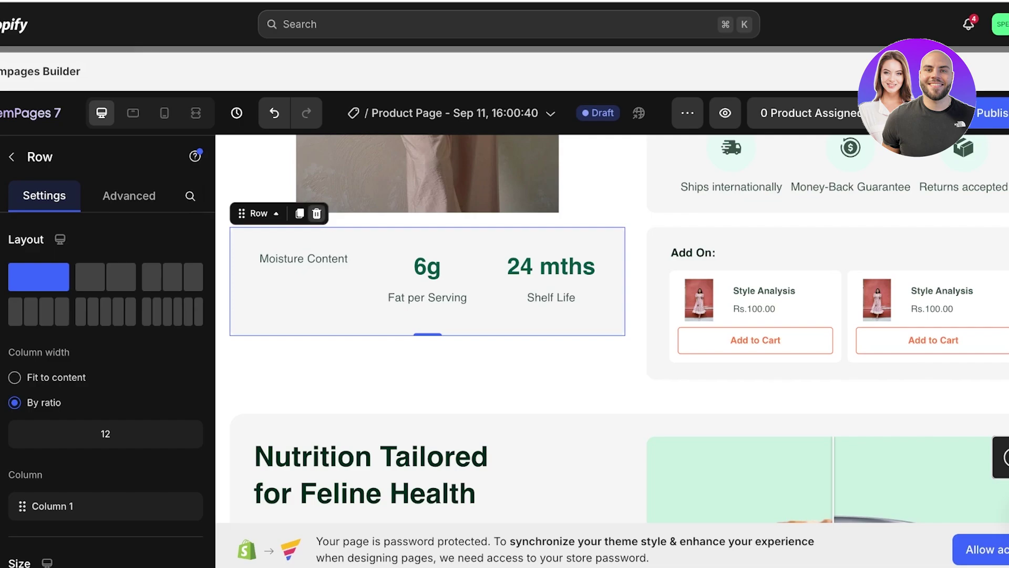
left_click(317, 213)
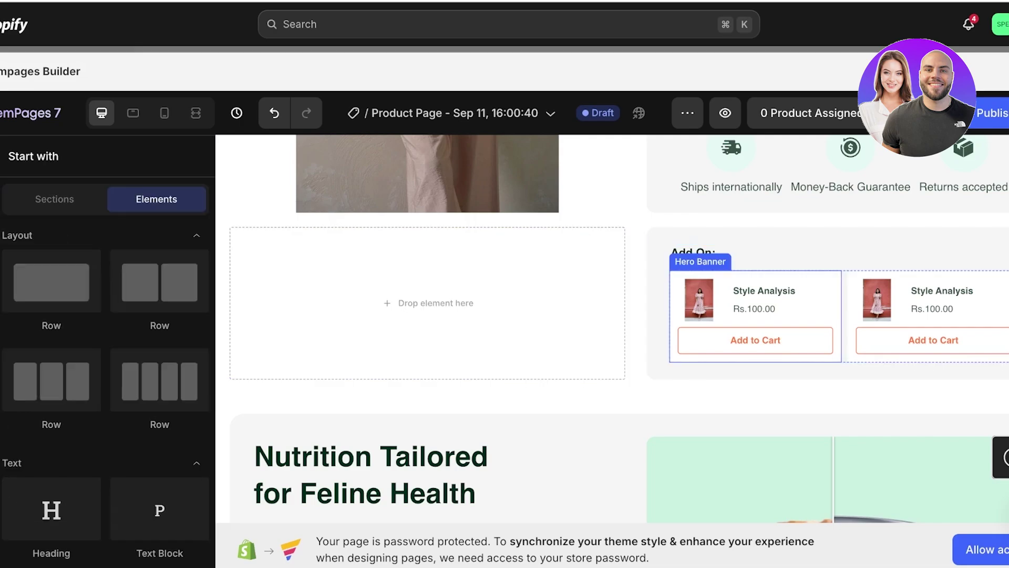
Set the first Add On card's Product element to manual selection with Sapphire Lipstick, after trying assigned-product display and Sample Product
left_click(699, 301)
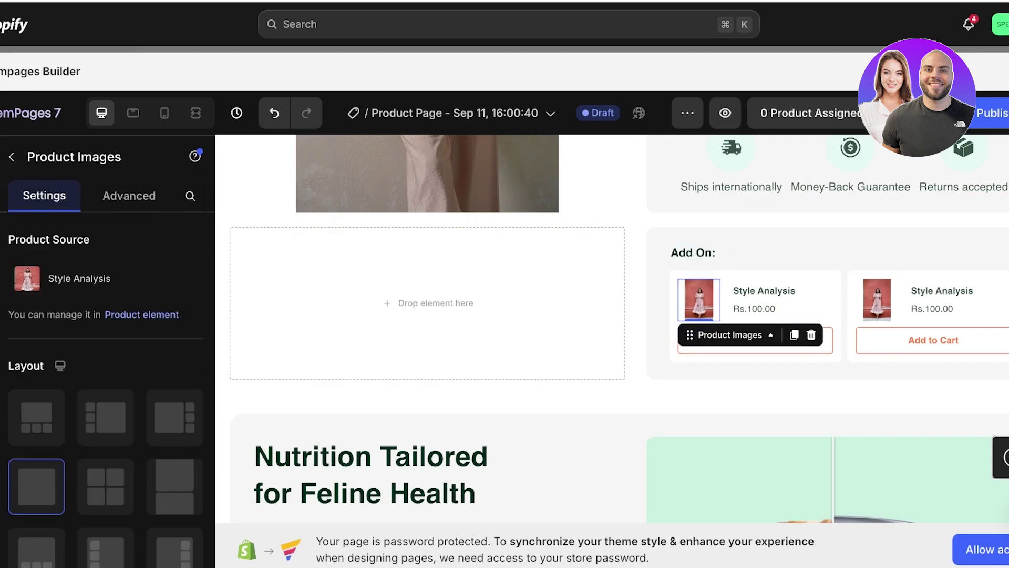
left_click(105, 278)
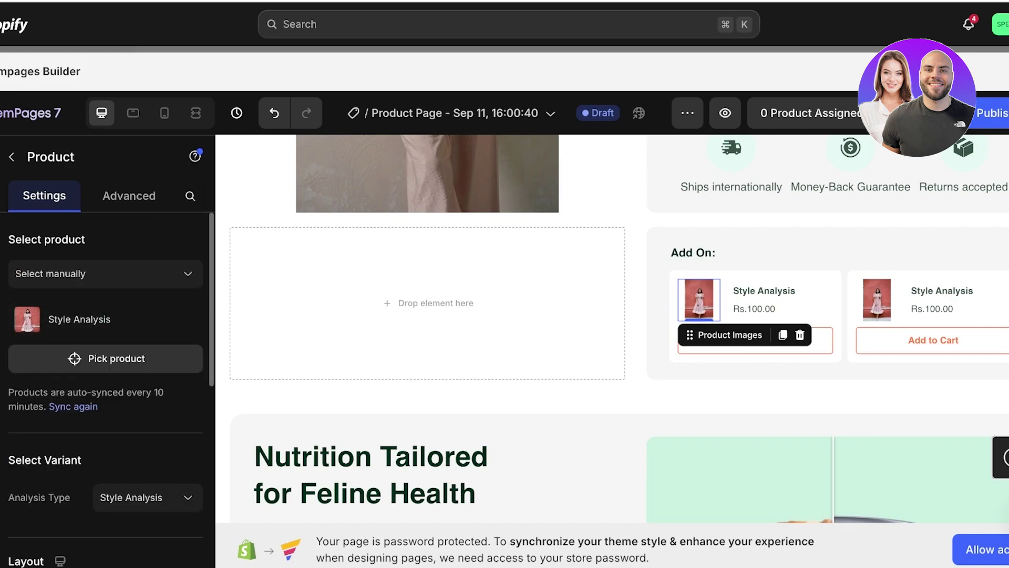
left_click(105, 273)
left_click(123, 311)
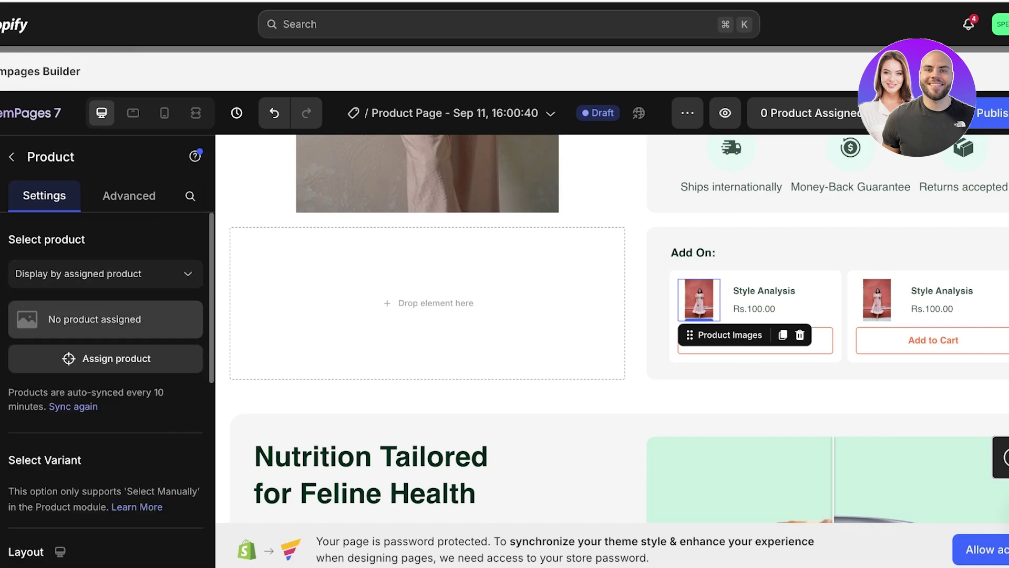
left_click(105, 273)
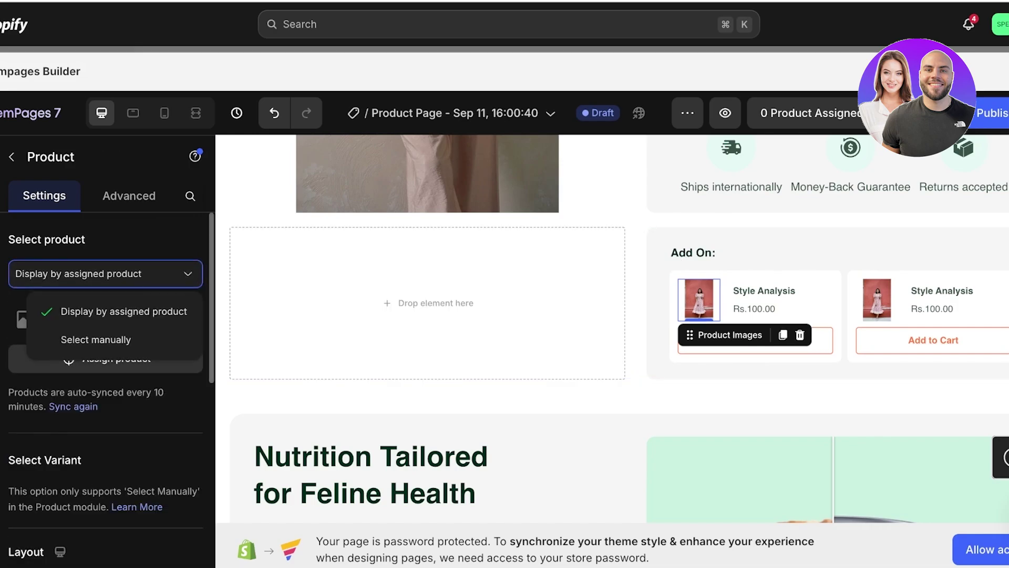
left_click(95, 340)
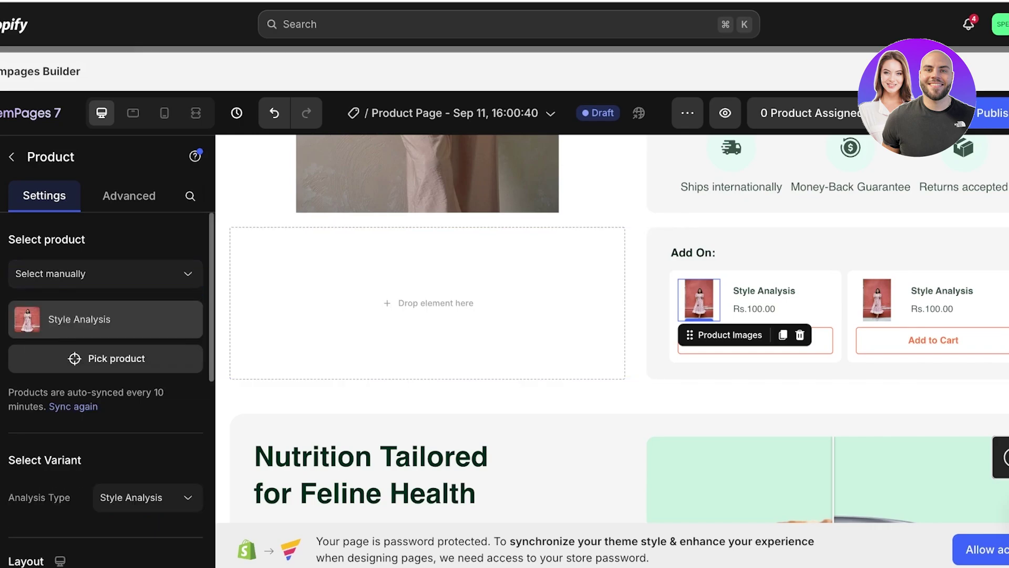
left_click(105, 319)
left_click(450, 326)
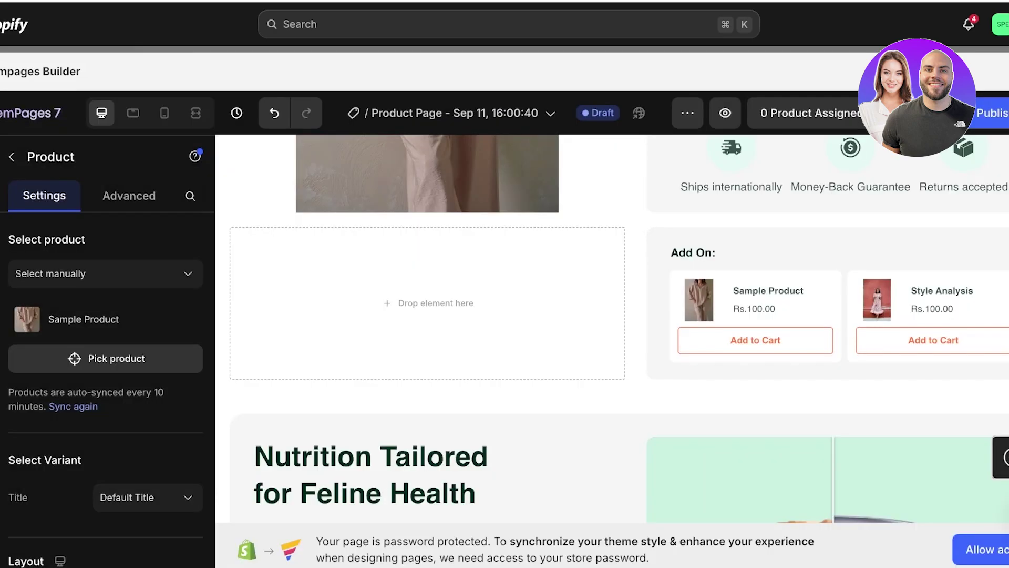
left_click(105, 358)
scroll(450, 368, "down", 3)
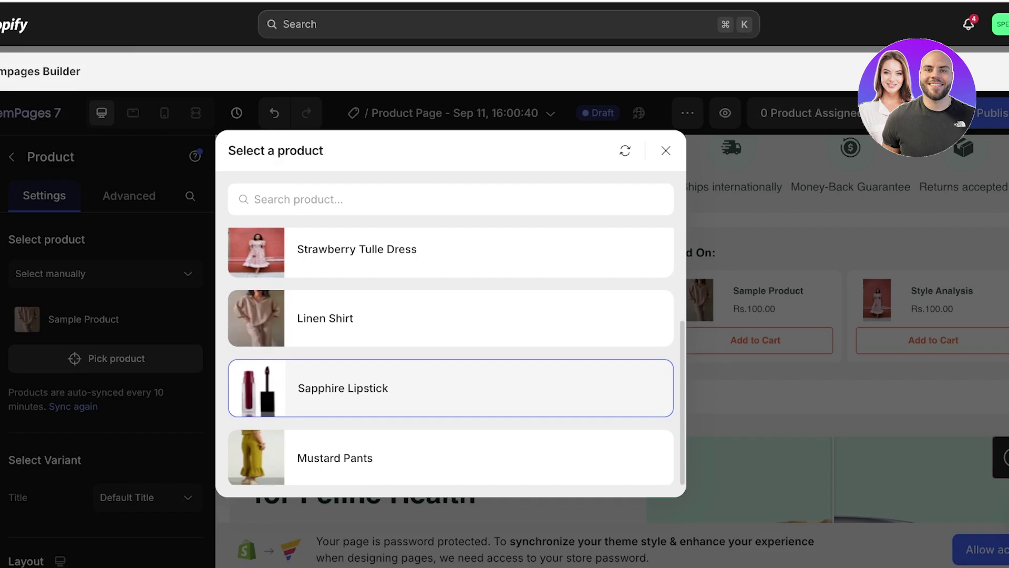
left_click(450, 388)
left_click(901, 315)
Try deleting the two-column row that holds the empty column and the Add On box, and undo the deletion
left_click(568, 315)
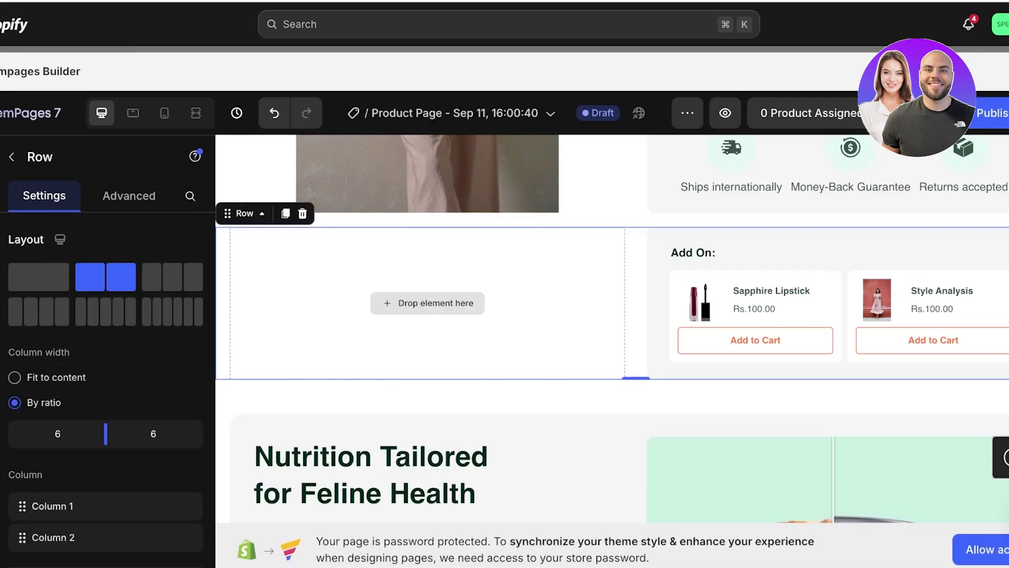
left_click(302, 213)
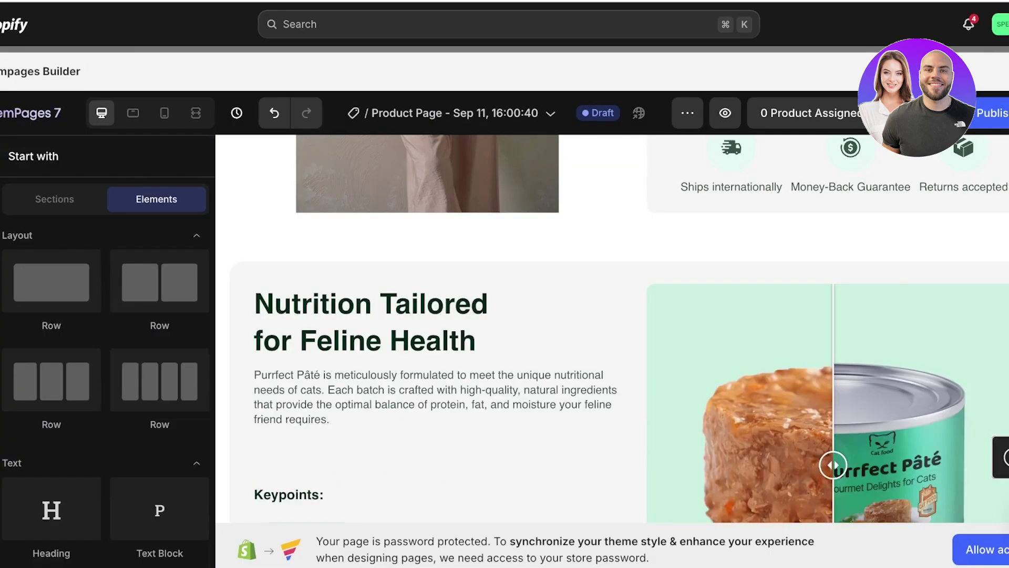
left_click(274, 113)
Try the two-column layout on the Add On row, and undo the layout change
left_click(428, 303)
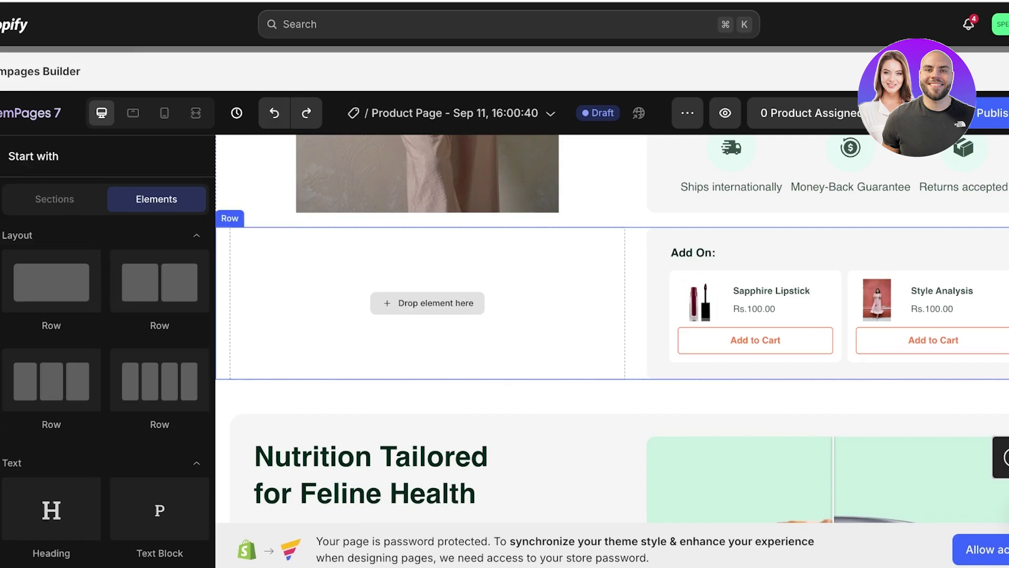
left_click(703, 253)
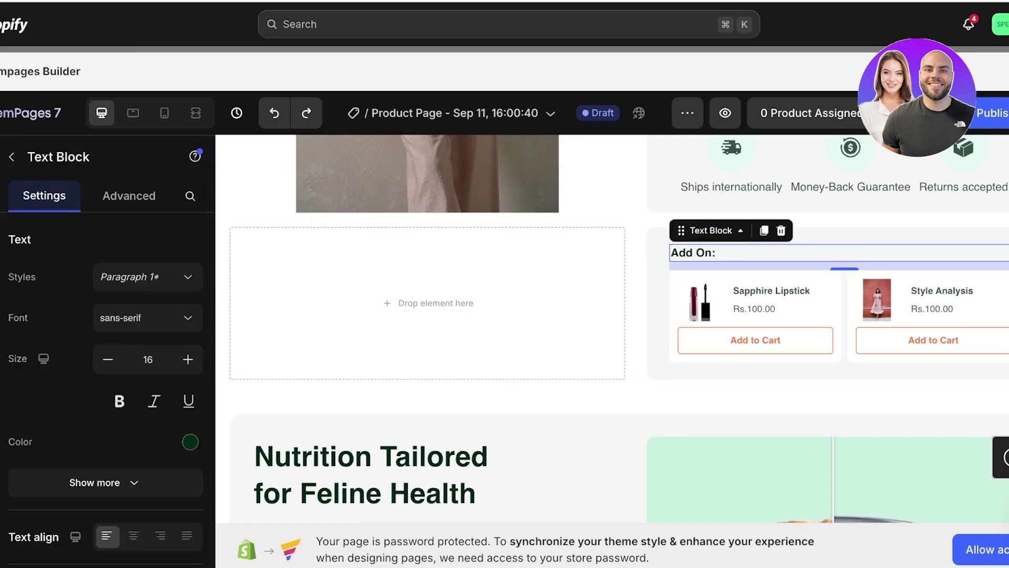
left_click(661, 219)
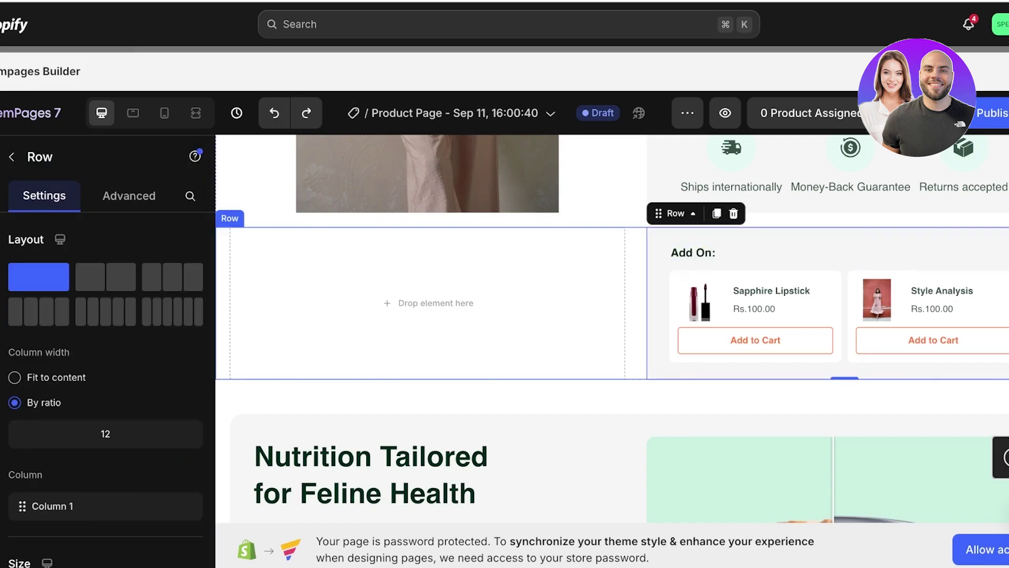
left_click(106, 277)
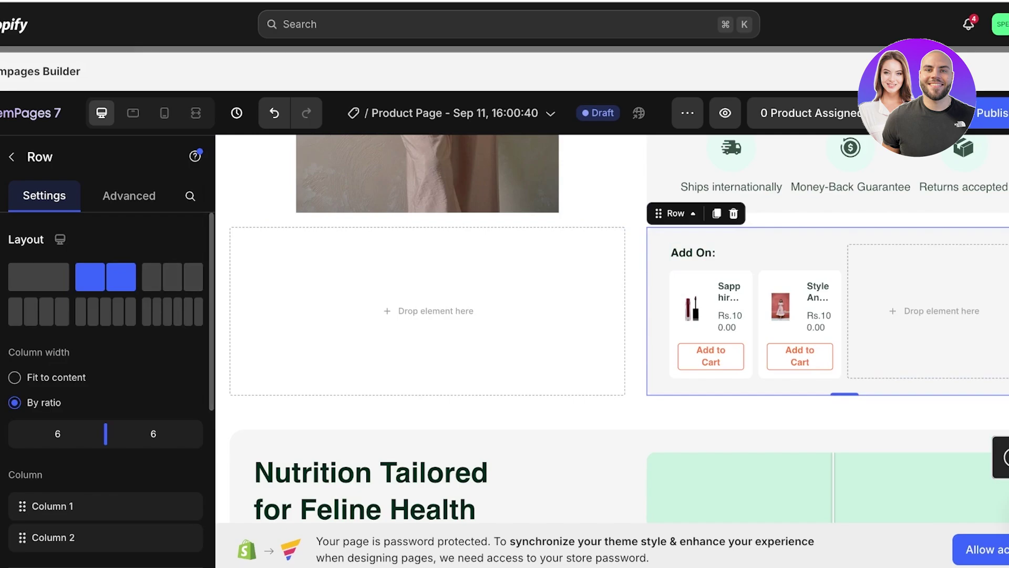
left_click(274, 113)
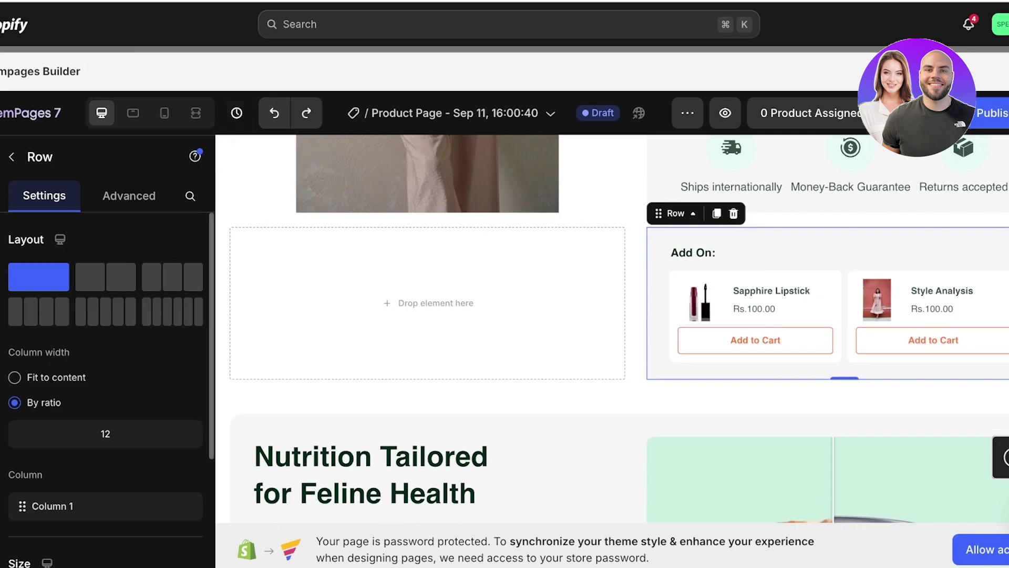
Look through the available layout and product elements for something to fill the empty column beside the Add On box
scroll(106, 389, "down", 3)
left_click(427, 303)
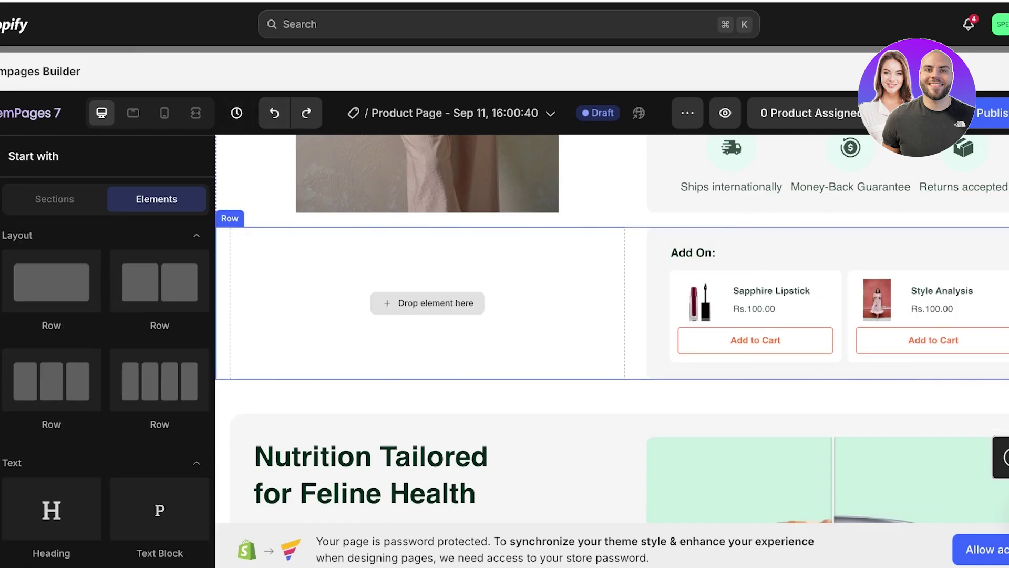
scroll(427, 303, "down", 1)
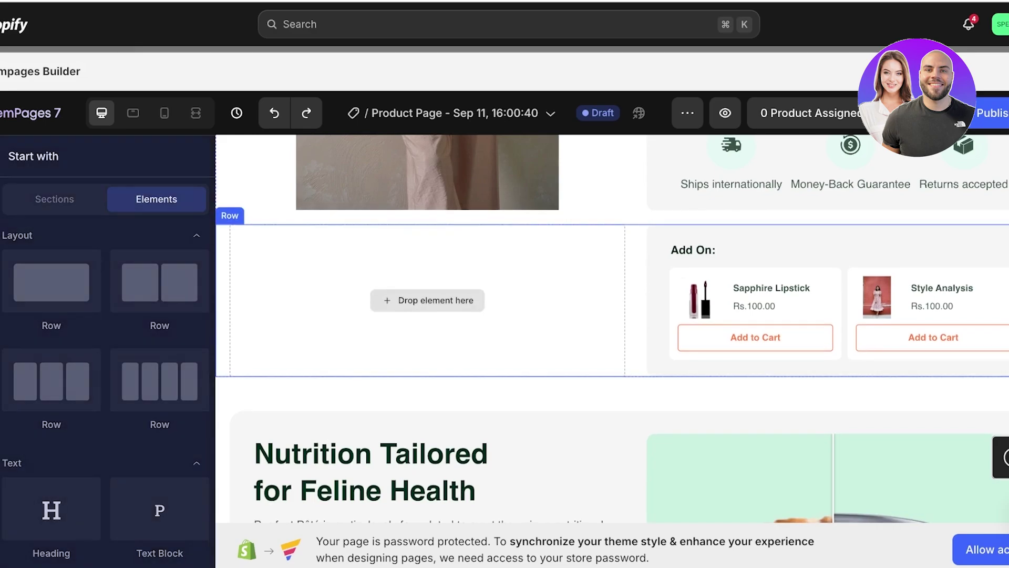
scroll(52, 349, "down", 20)
scroll(52, 350, "down", 10)
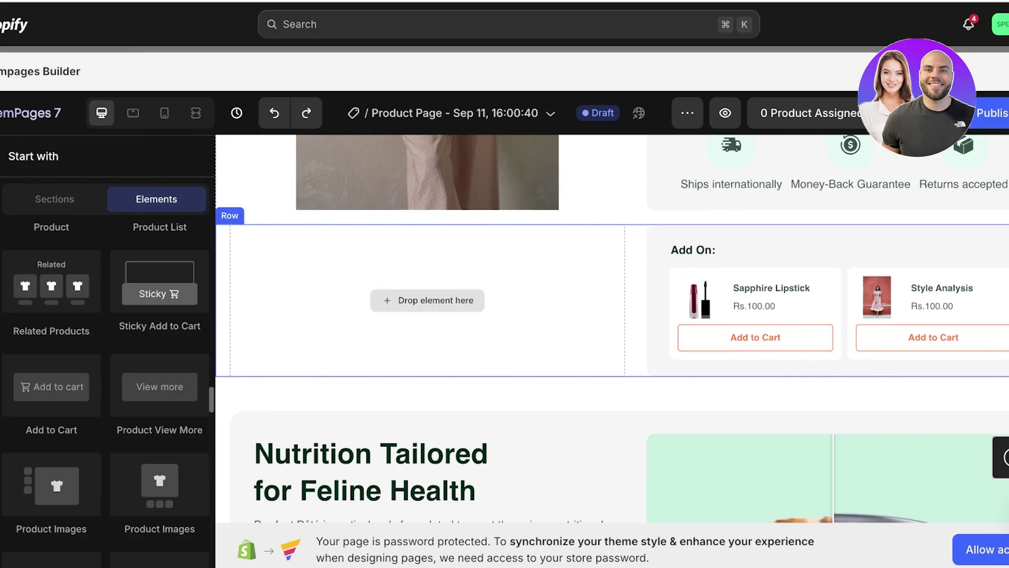
scroll(263, 326, "up", 6)
scroll(159, 387, "down", 7)
scroll(336, 368, "down", 11)
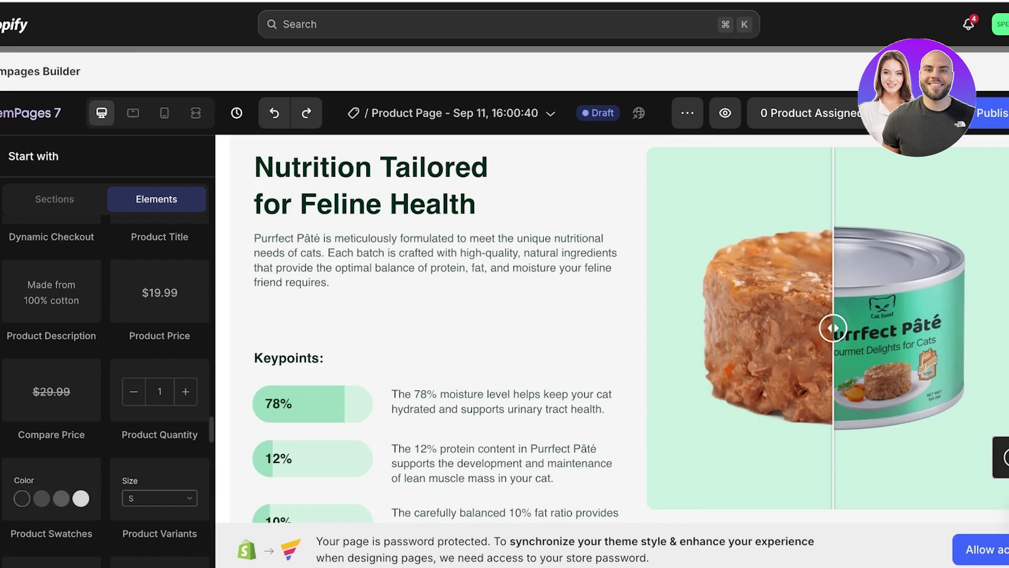
scroll(336, 368, "up", 3)
scroll(347, 368, "up", 5)
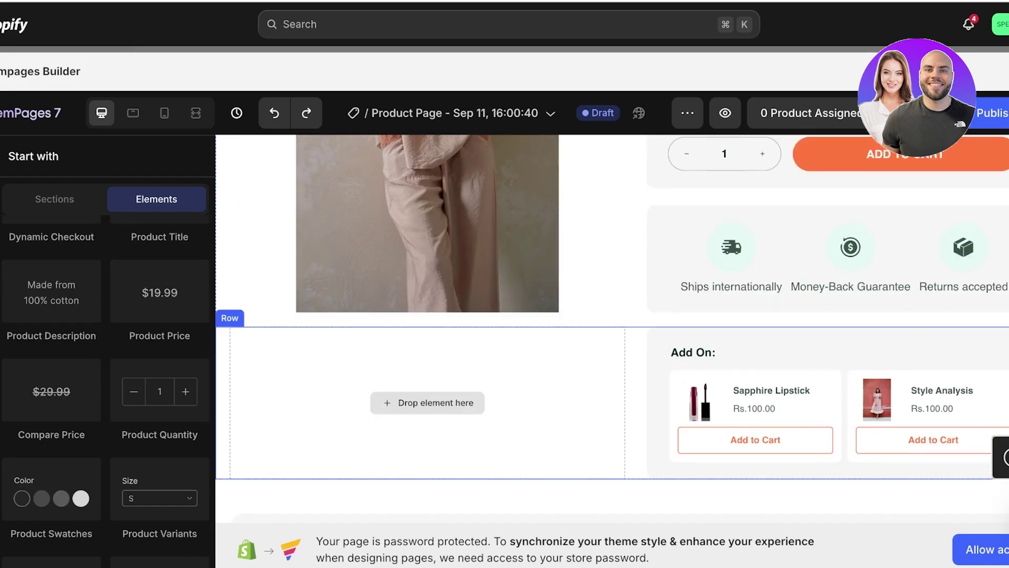
Delete the row containing the empty column and the Add On box from its context options, and undo the deletion
right_click(342, 373)
left_click(367, 414)
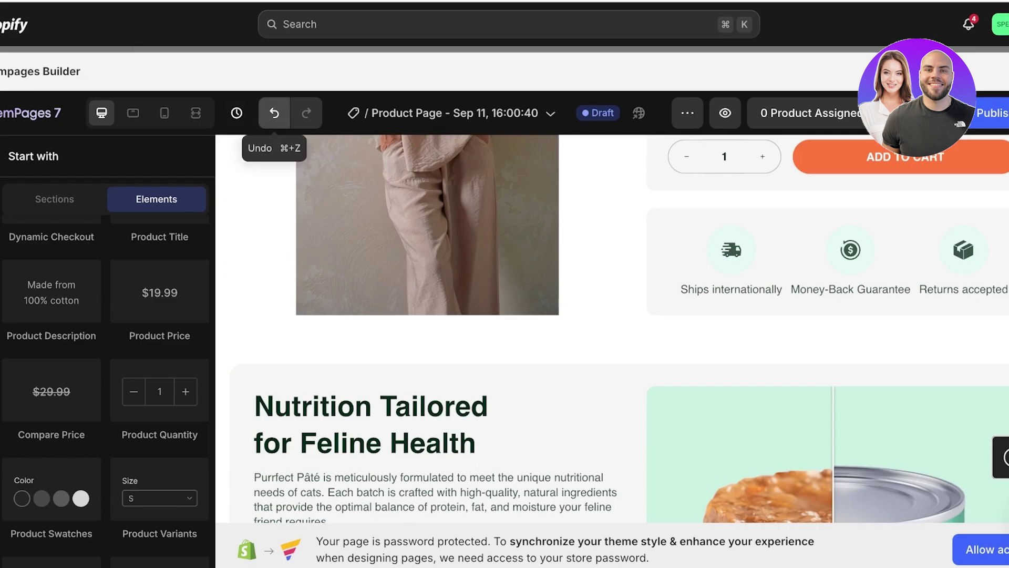
left_click(274, 112)
Try to move the Add On row into the empty column, and copy and paste it below itself
left_click(636, 404)
left_click(659, 363)
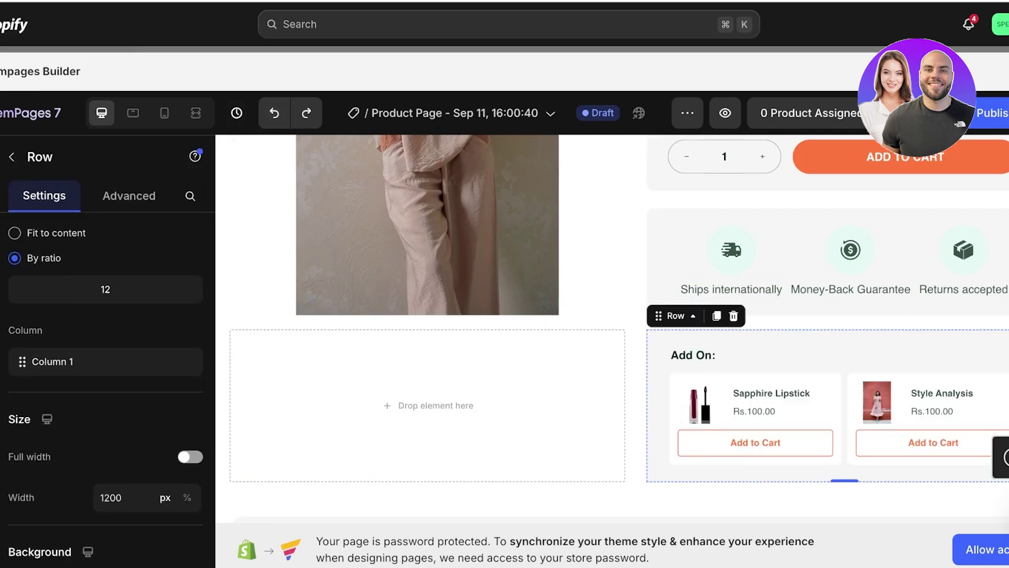
left_click_drag(659, 316, 639, 368)
key("super+c")
key("super+v")
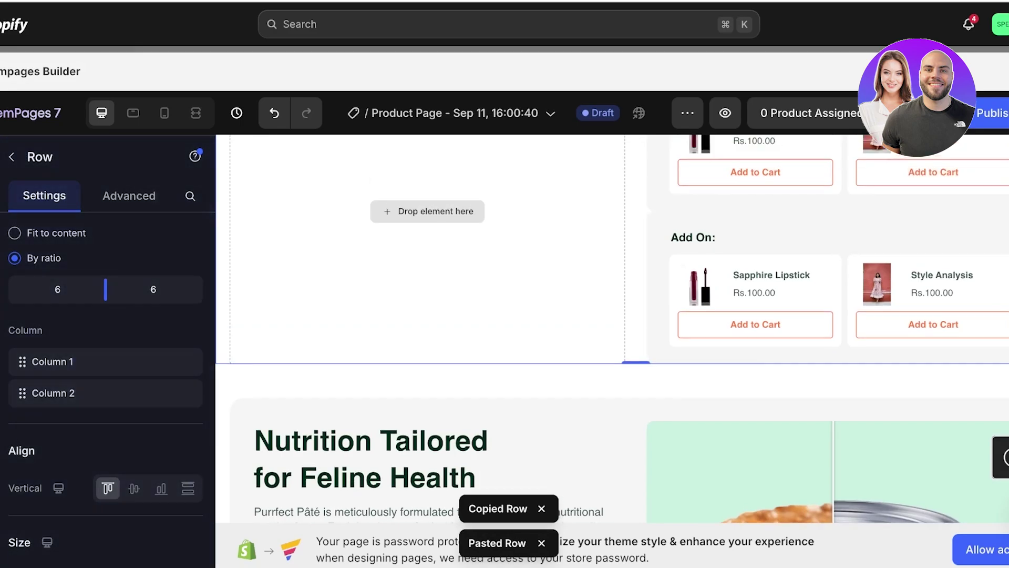
Paste the copied Add On row full width into the section, and delete the old two-column row with the empty column
left_click(678, 260)
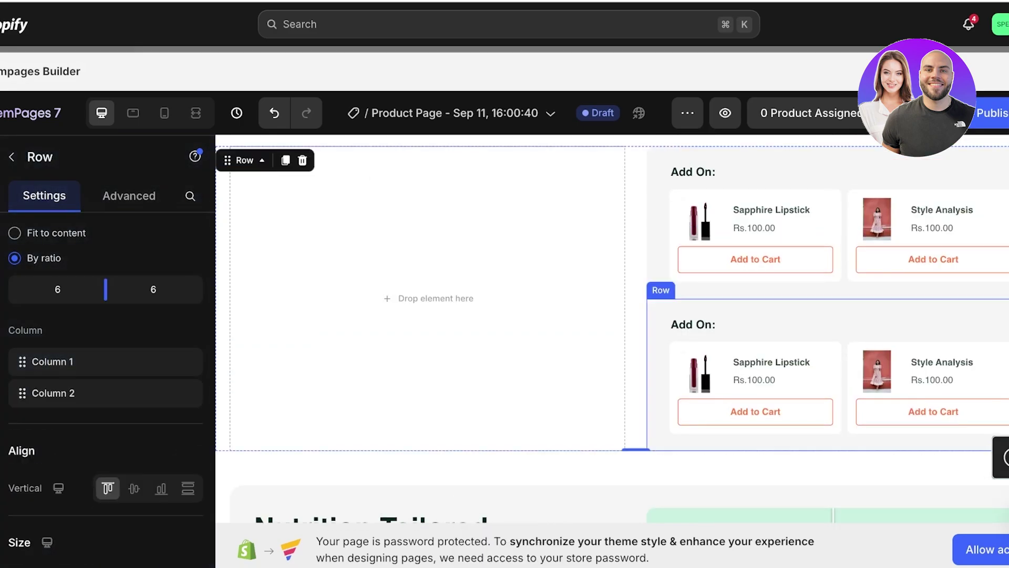
left_click(659, 312)
mouse_move(676, 286)
left_click(671, 235)
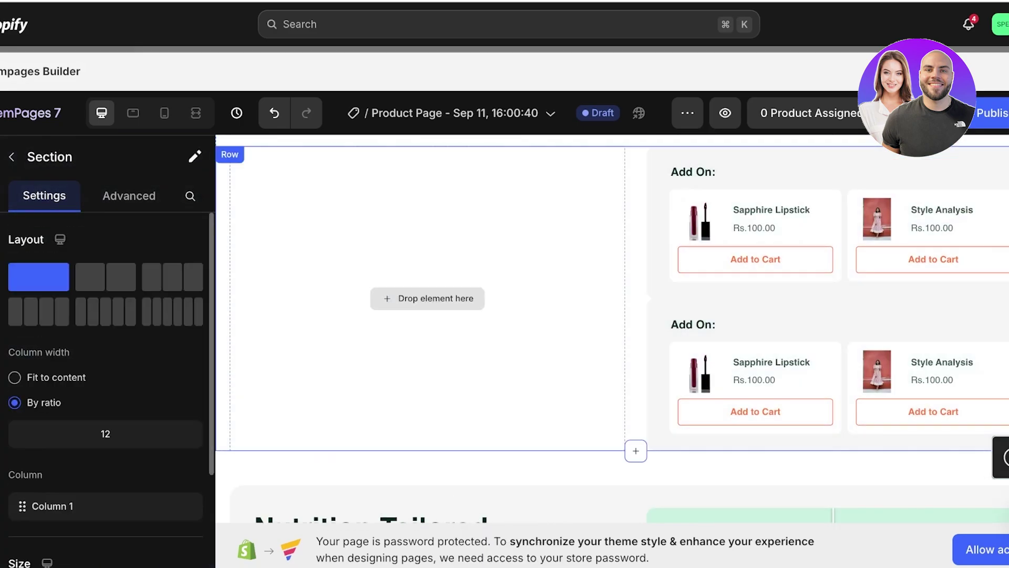
key("super+v")
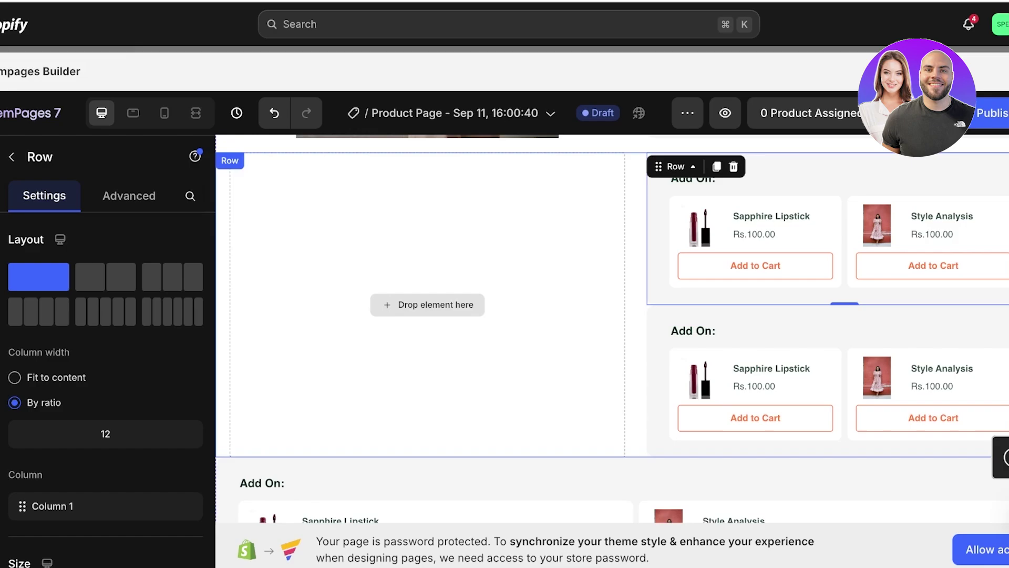
key("BackSpace")
Delete the "Nutrition Tailored for Feline Health" row with its key points and image comparison
scroll(525, 241, "up", 2)
scroll(526, 242, "down", 6)
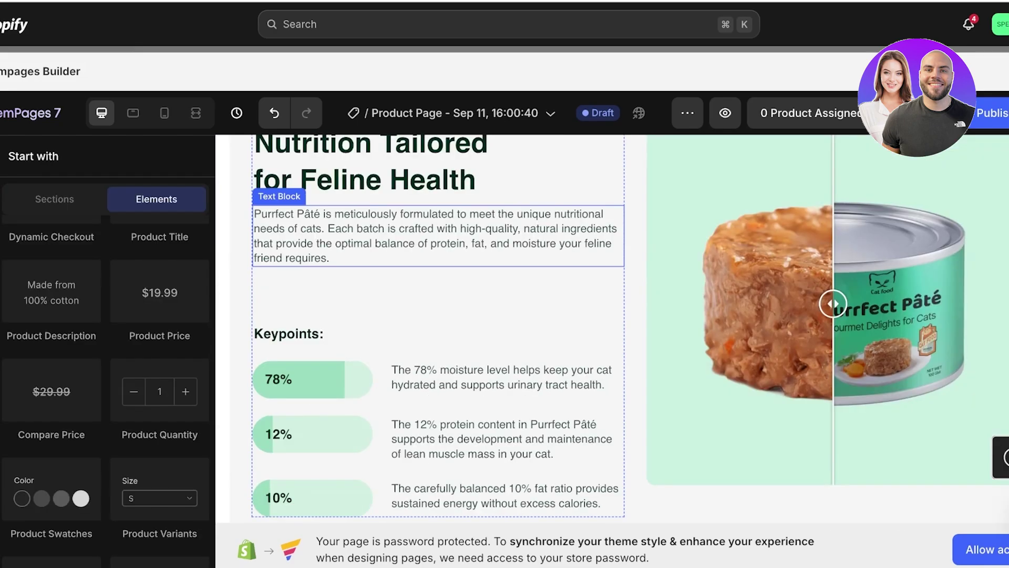
scroll(526, 242, "up", 3)
left_click(706, 337)
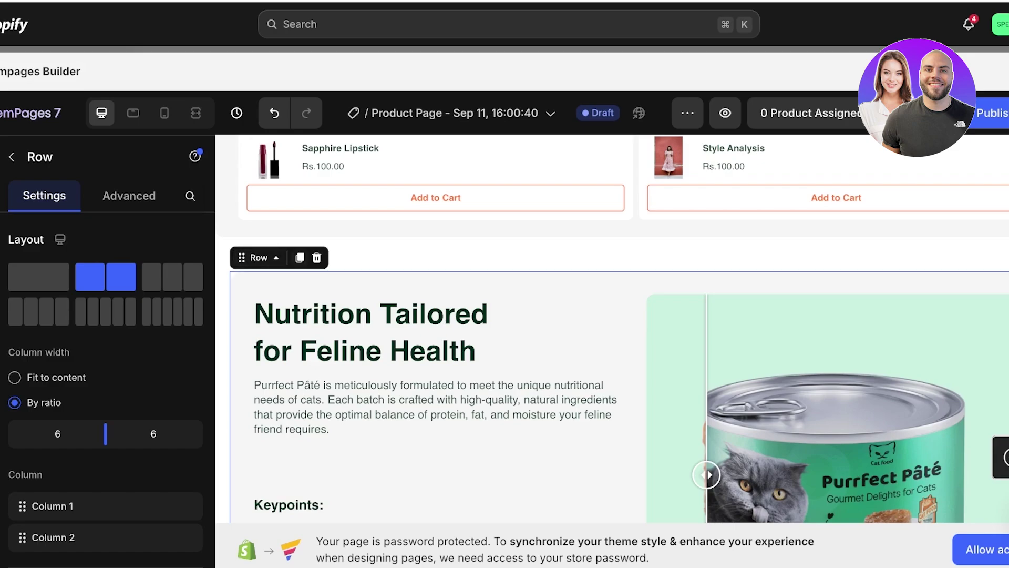
left_click(316, 257)
Review the remaining page sections down to the footer, and show the Hero Section templates among the ready-made sections
scroll(636, 336, "up", 3)
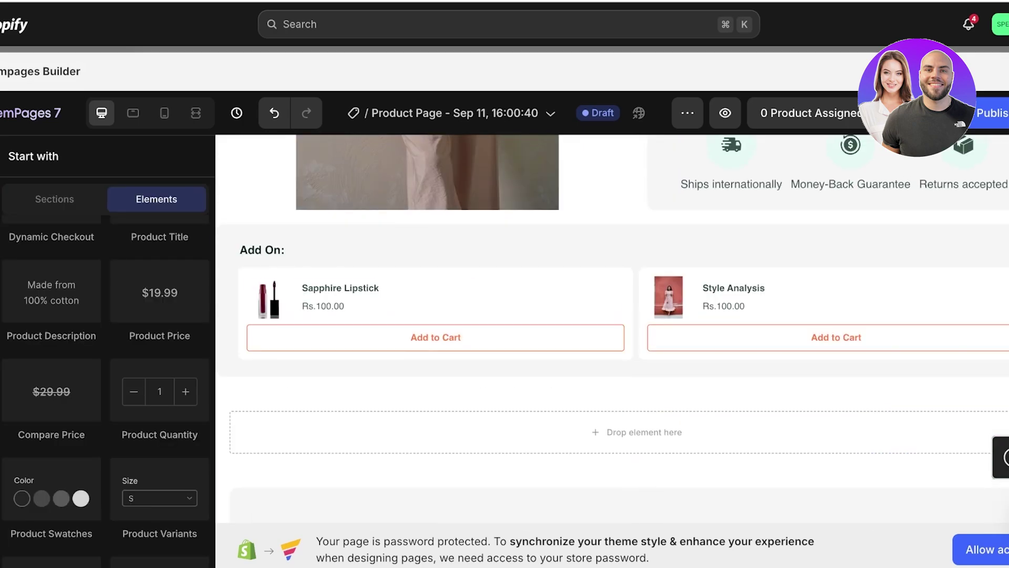
scroll(609, 329, "down", 12)
scroll(266, 221, "down", 5)
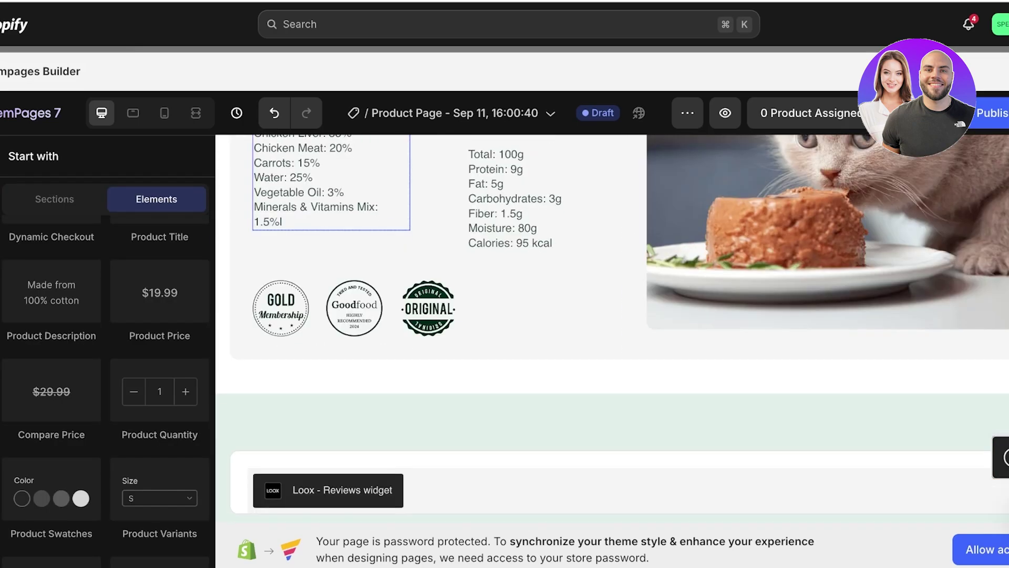
scroll(611, 330, "down", 8)
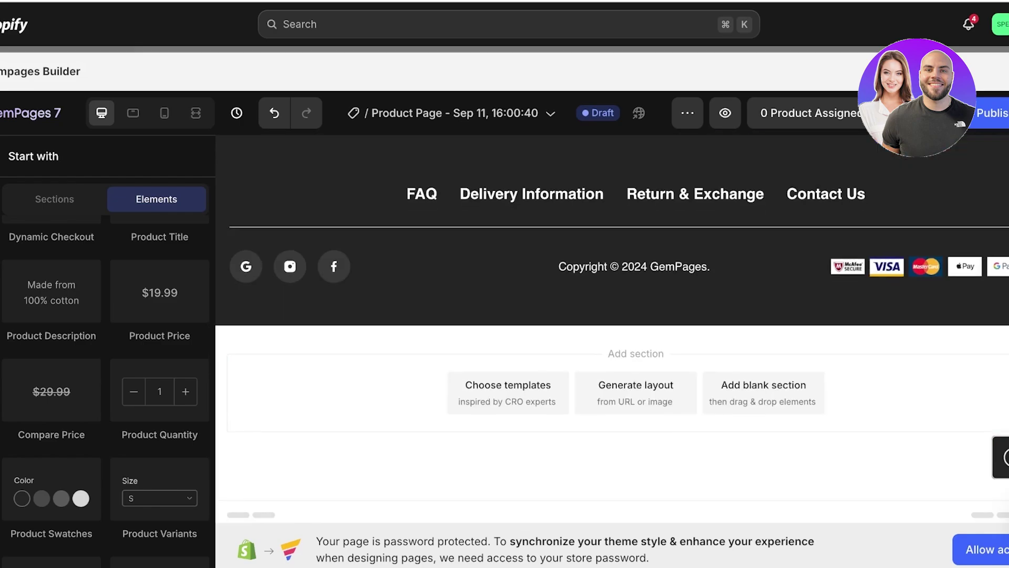
scroll(636, 368, "up", 13)
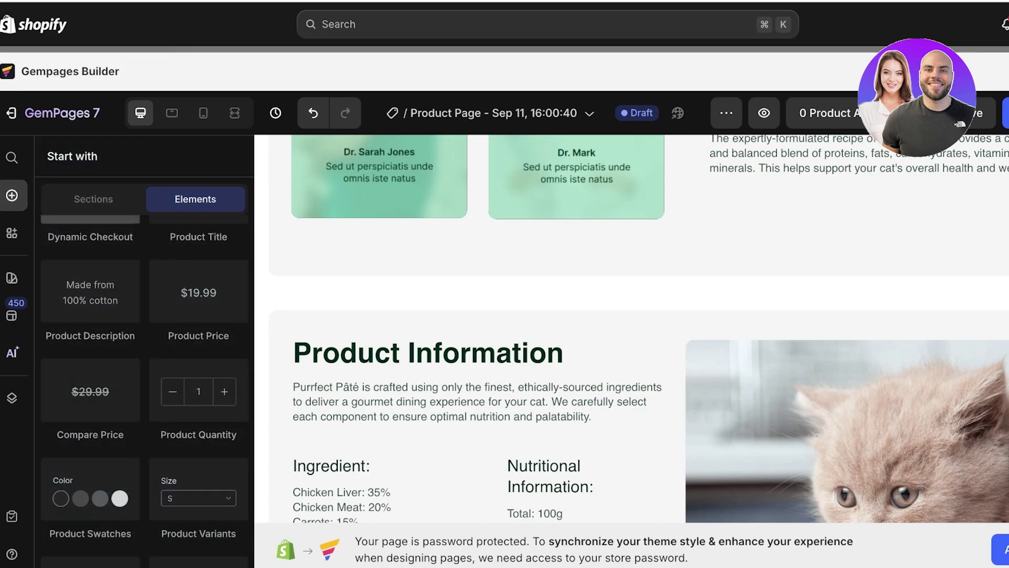
scroll(144, 368, "down", 15)
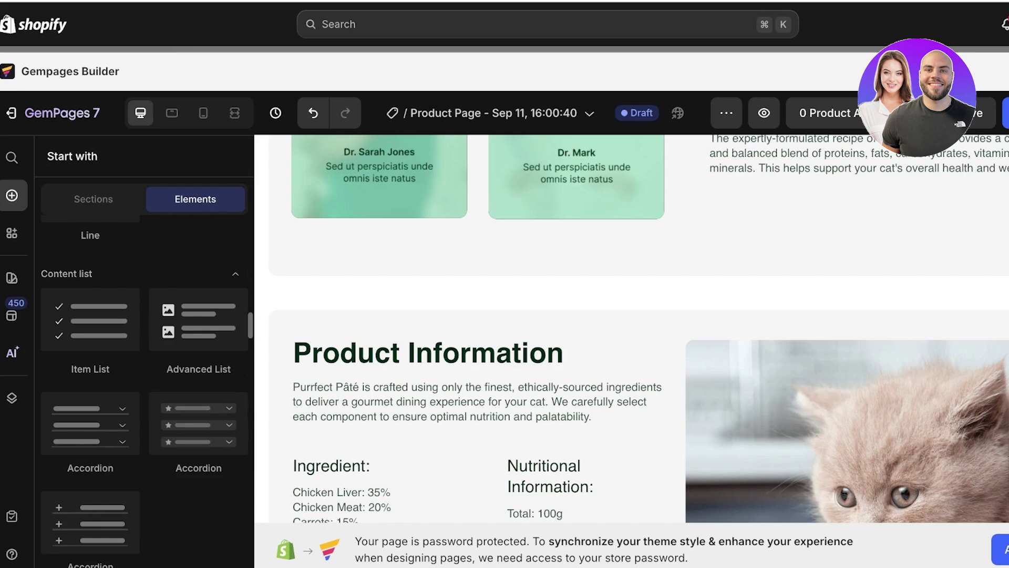
left_click(94, 199)
mouse_move(144, 250)
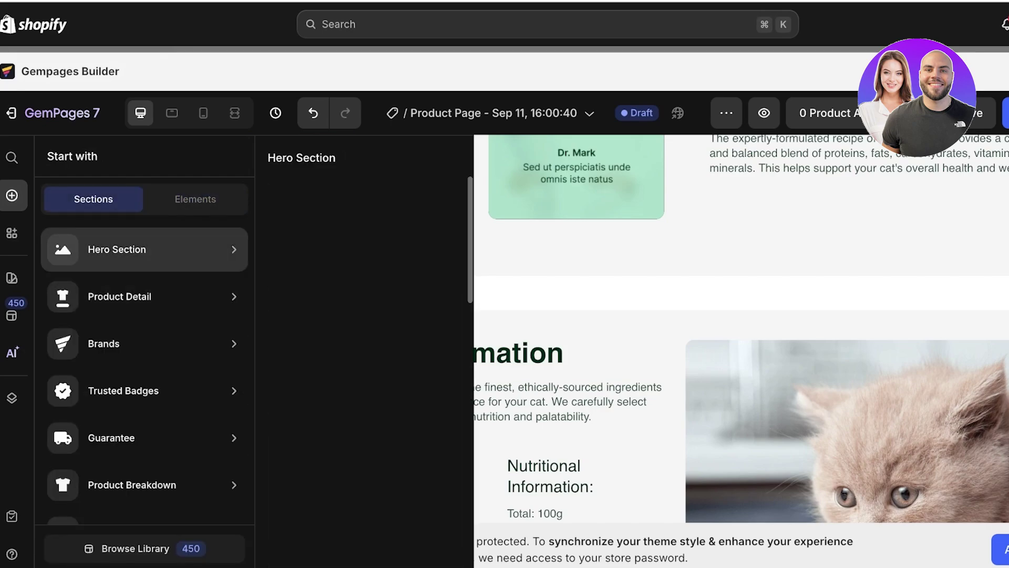
Browse the individual page elements, including media, content list and product elements, and return to the product block on the page
mouse_move(131, 296)
left_click(195, 200)
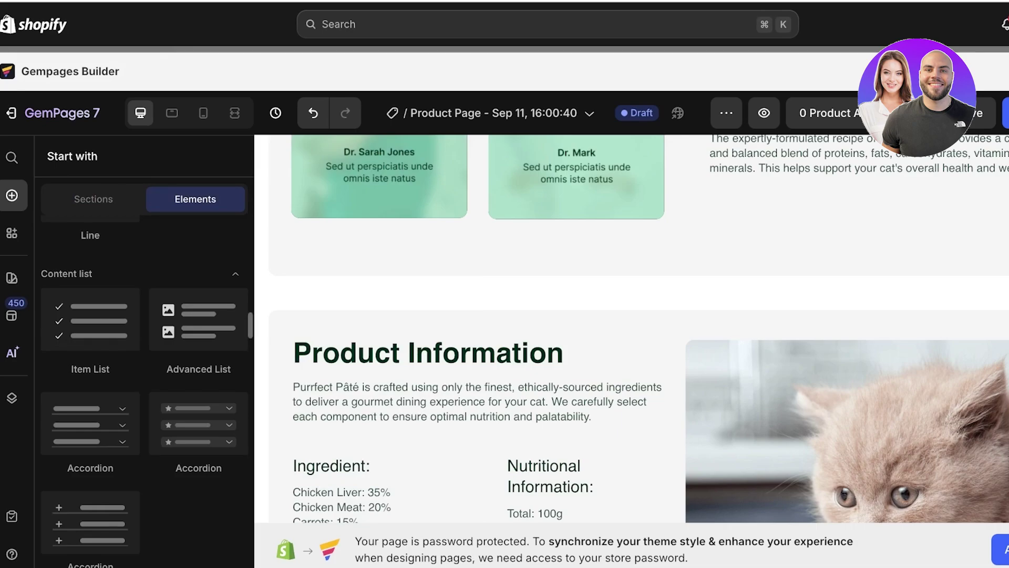
scroll(191, 250, "up", 10)
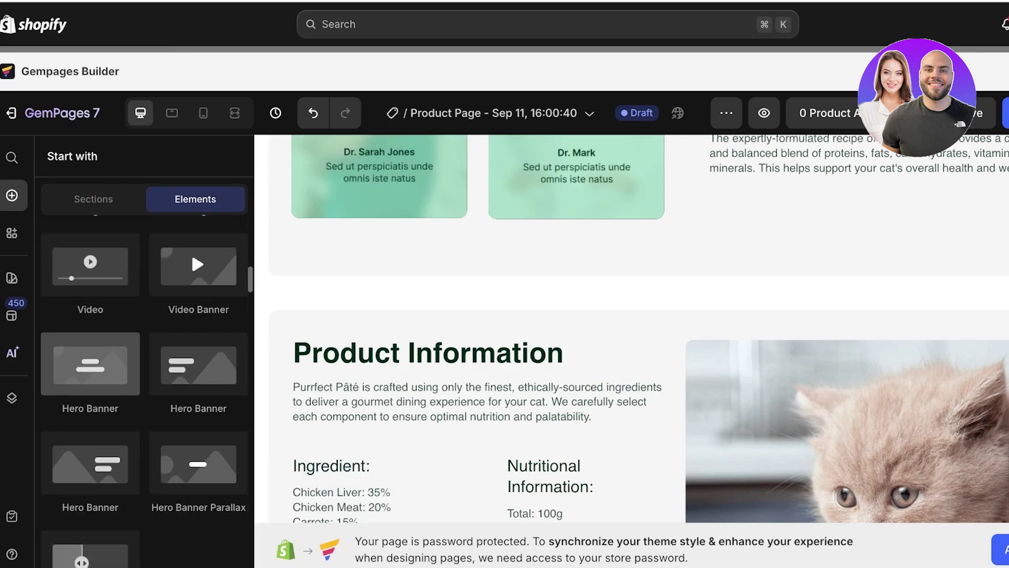
scroll(190, 420, "up", 5)
scroll(144, 368, "down", 10)
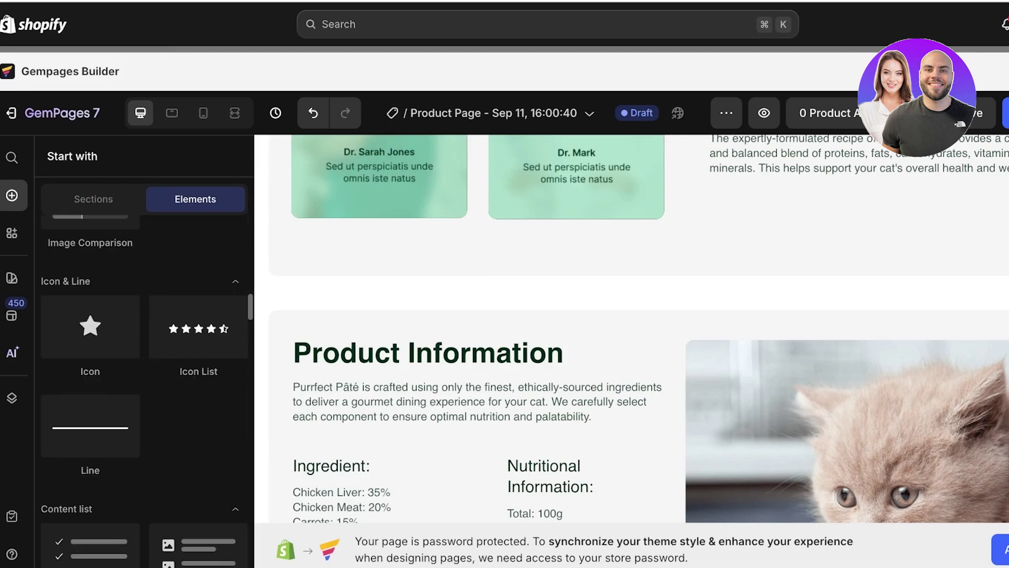
scroll(145, 368, "down", 6)
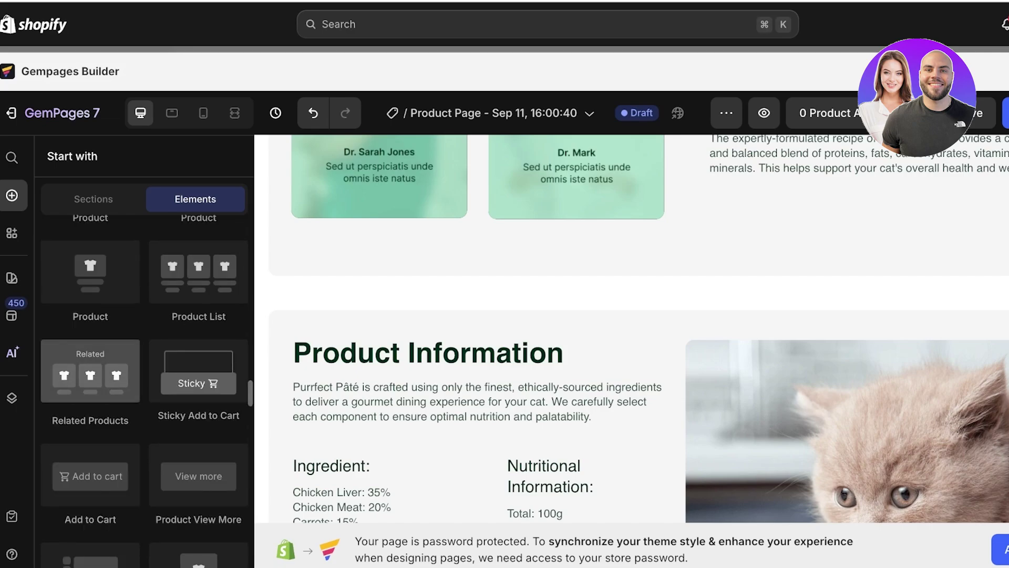
scroll(145, 367, "down", 6)
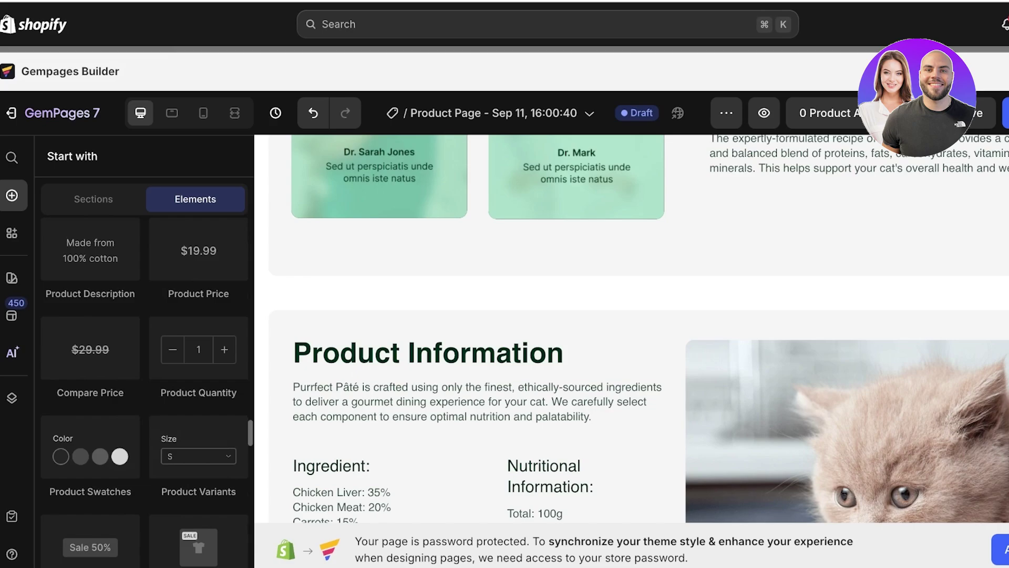
scroll(91, 389, "down", 3)
scroll(90, 394, "up", 9)
scroll(631, 328, "up", 15)
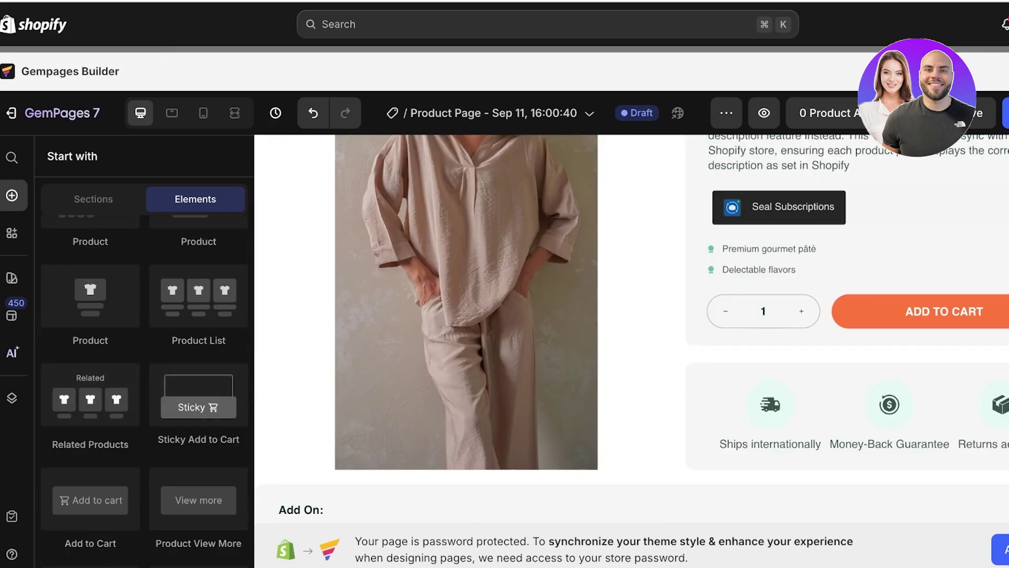
scroll(631, 326, "up", 5)
scroll(631, 326, "down", 3)
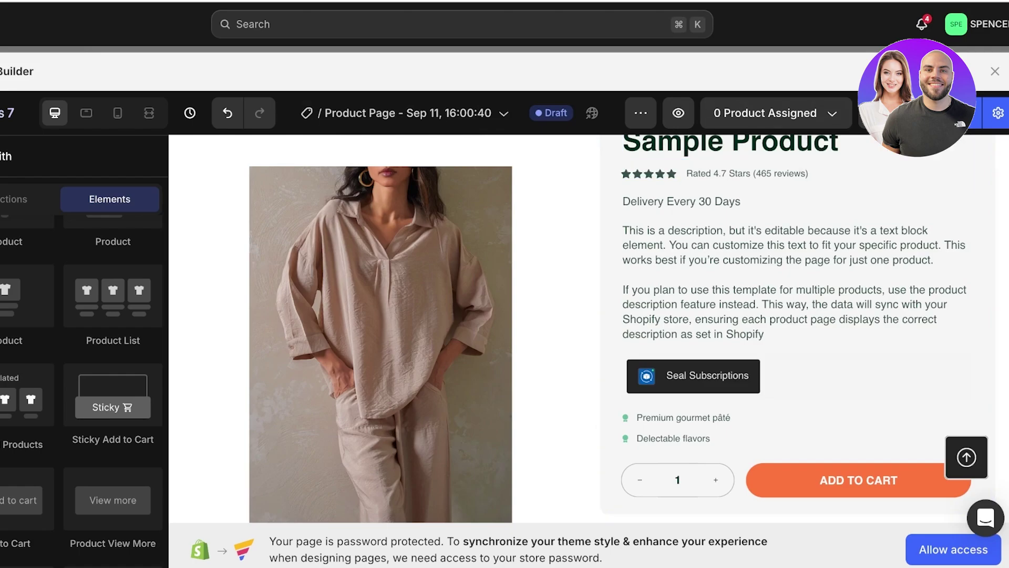
Assign the template to all products, with the option to replace the current product page enabled
left_click(776, 113)
left_click(776, 113)
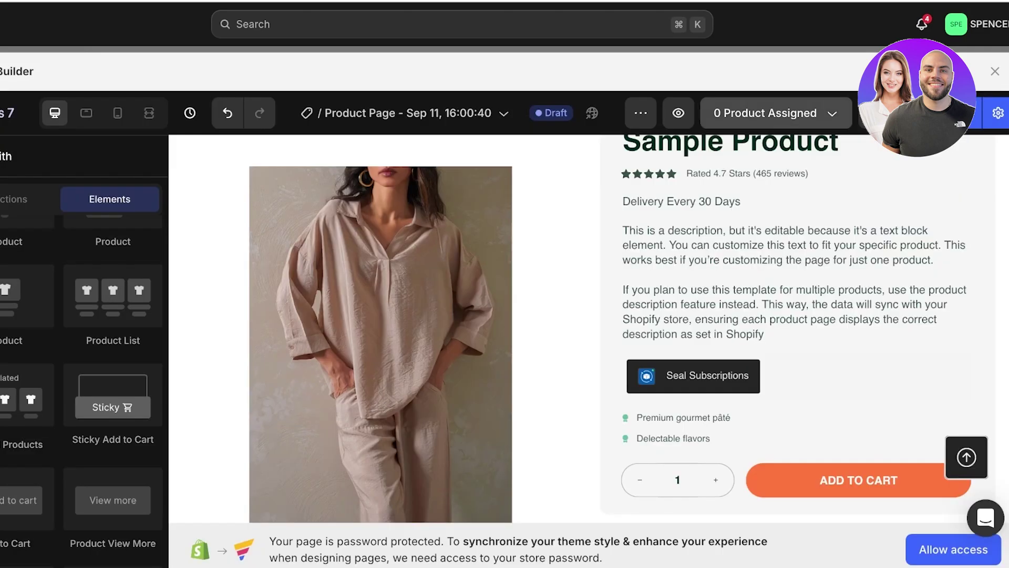
left_click(776, 113)
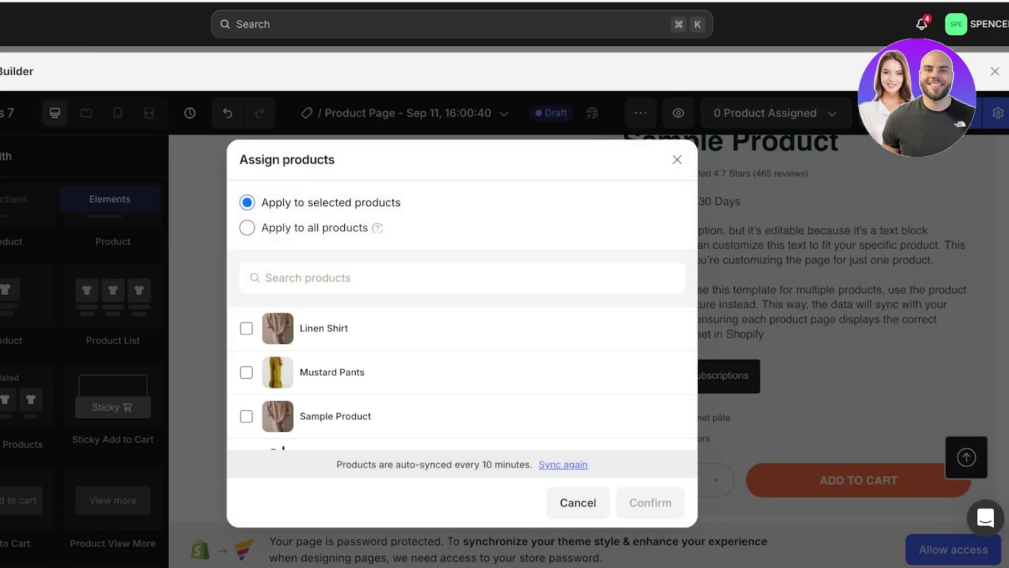
left_click(247, 228)
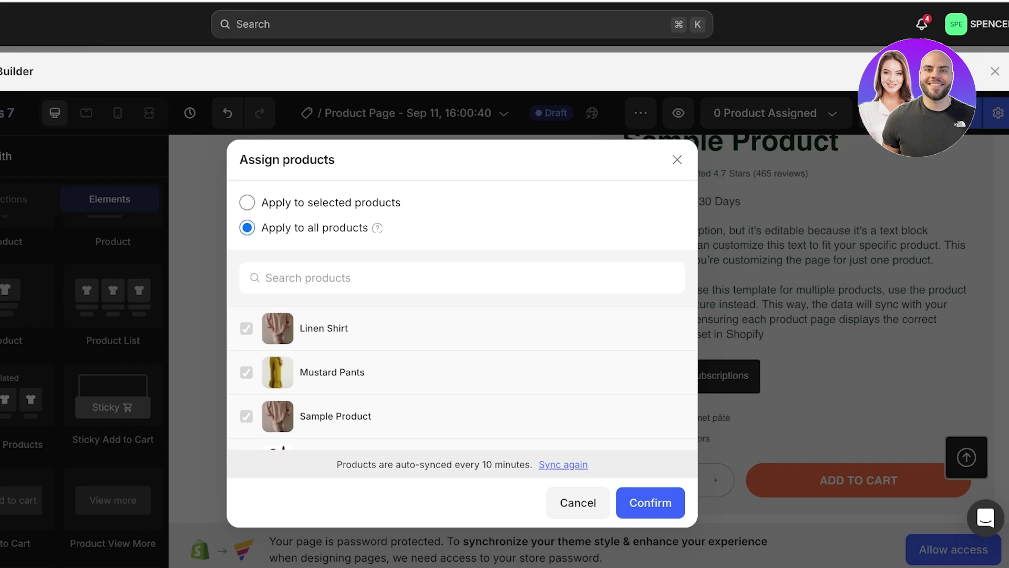
left_click(650, 502)
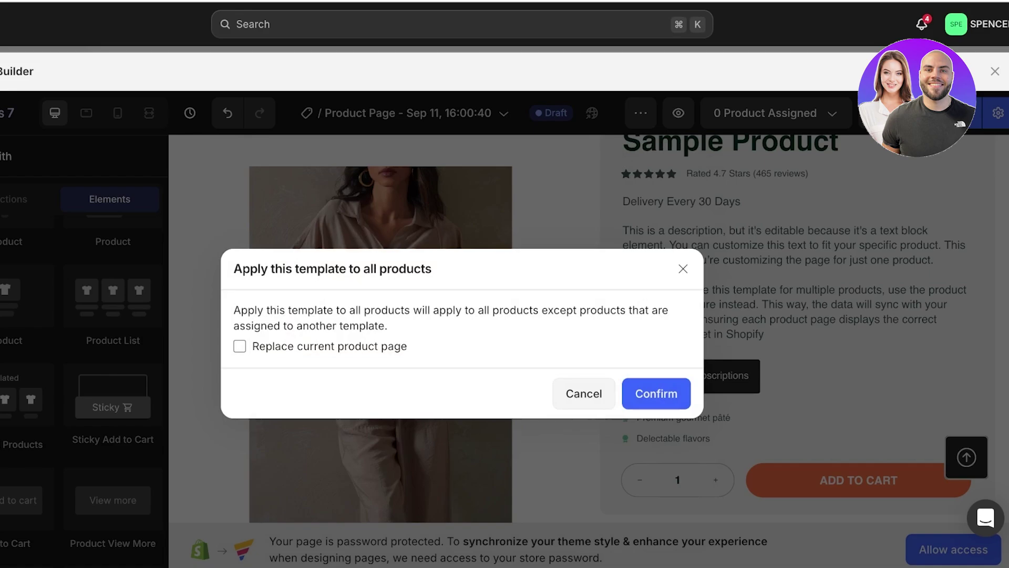
left_click(239, 346)
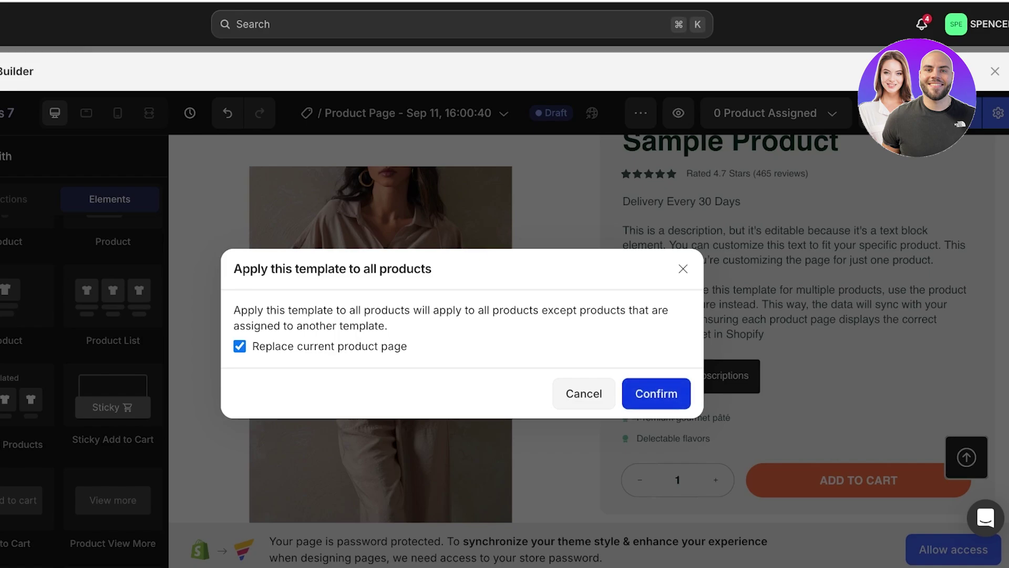
left_click(656, 394)
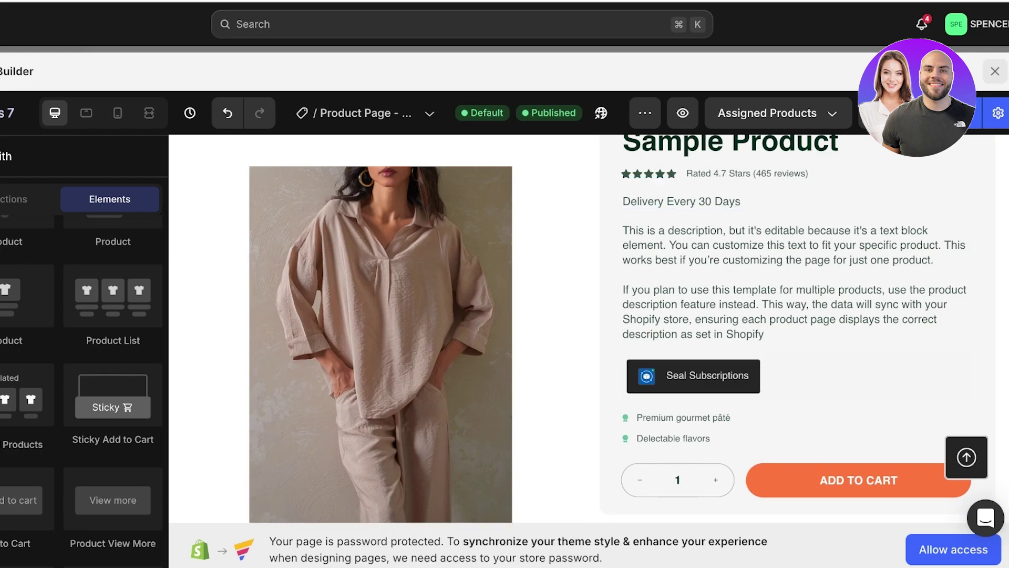
Exit the page editor and preview the Linen Shirt product's storefront page from the Shopify product list
left_click(995, 71)
left_click(38, 111)
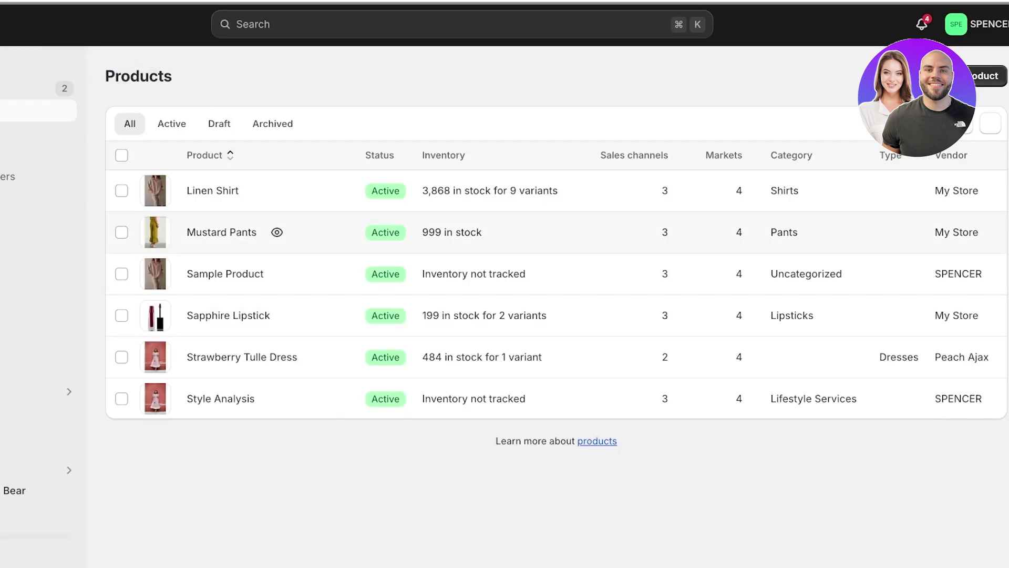
left_click(213, 190)
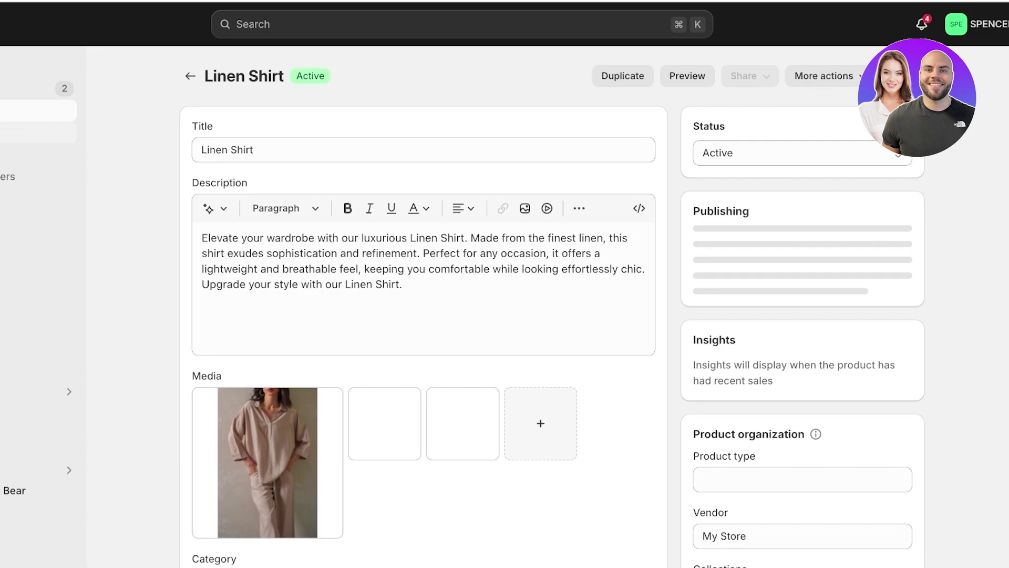
left_click(687, 76)
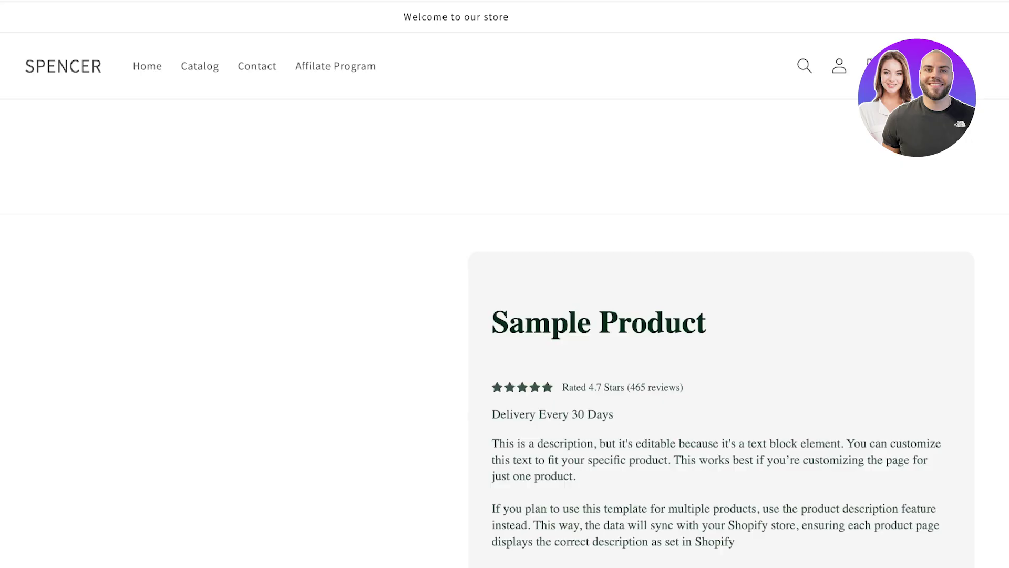
Review the storefront page from the product details down past the add-on products, and return to the Shopify admin home
scroll(505, 284, "down", 8)
scroll(504, 284, "up", 6)
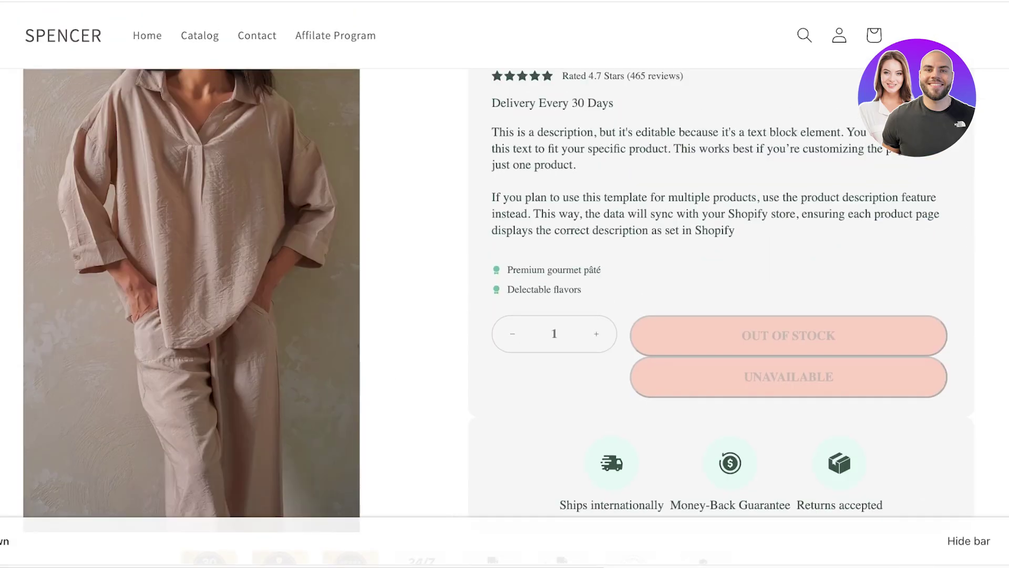
scroll(505, 283, "down", 7)
scroll(504, 284, "down", 8)
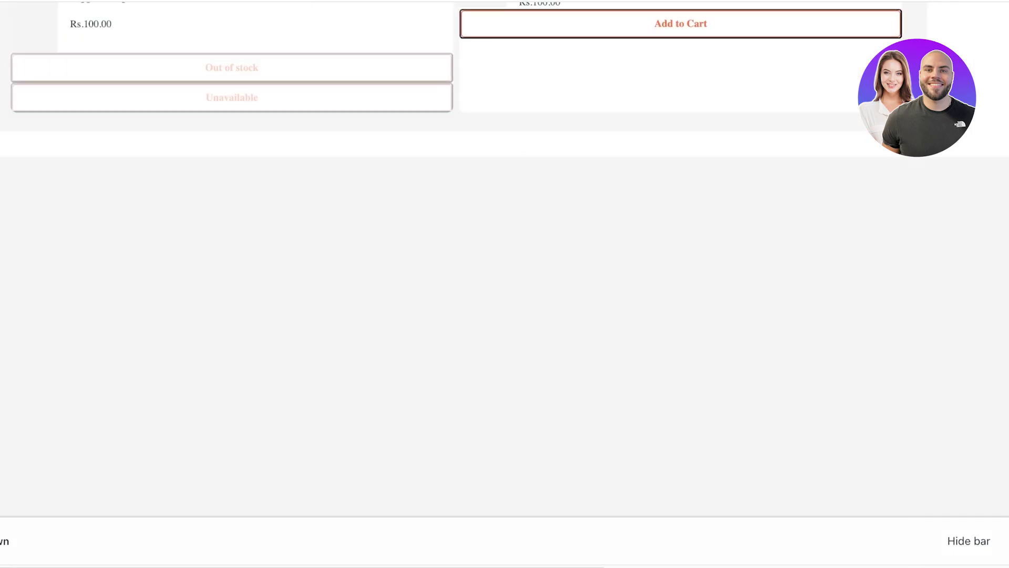
scroll(504, 284, "up", 10)
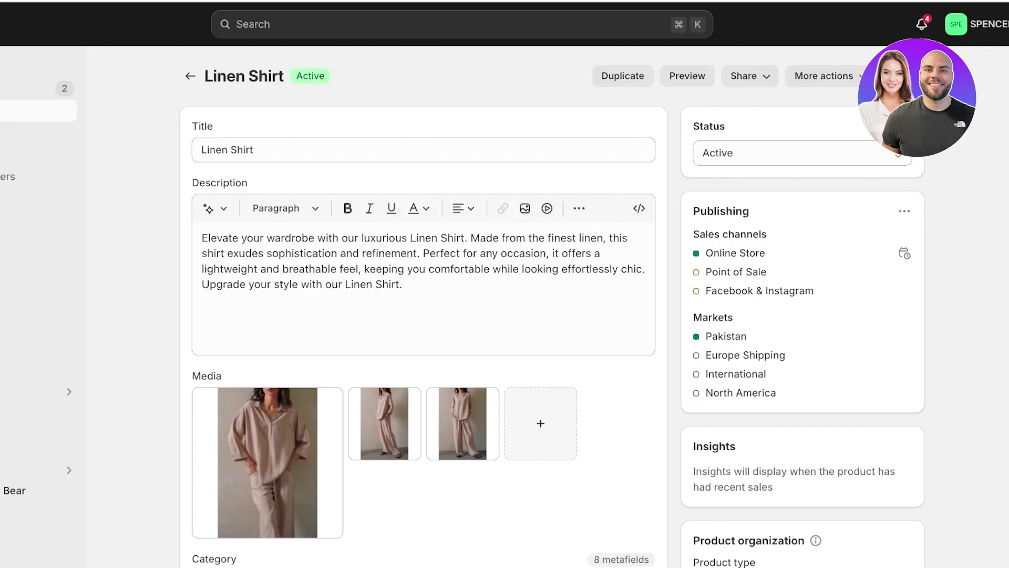
left_click(32, 67)
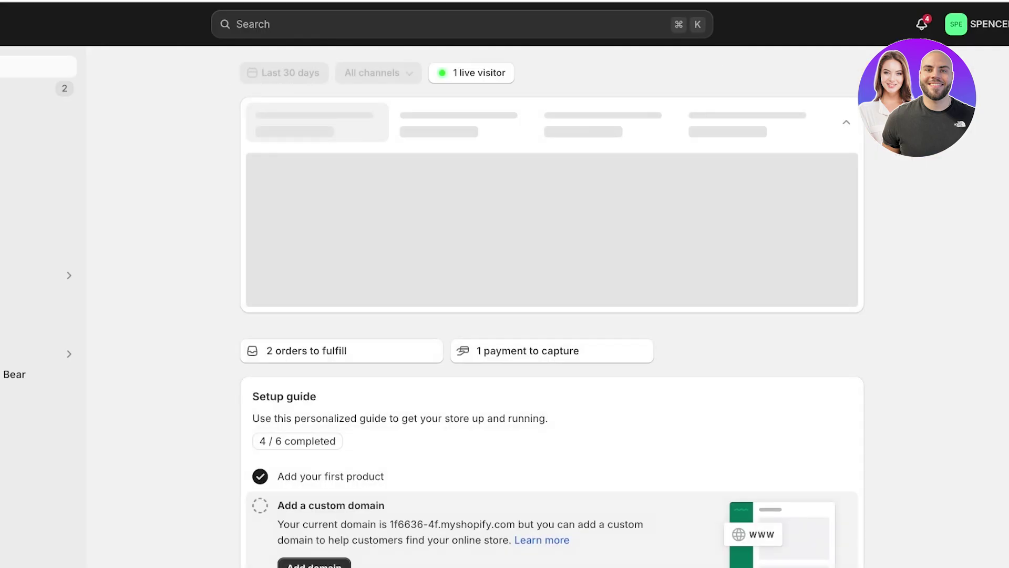